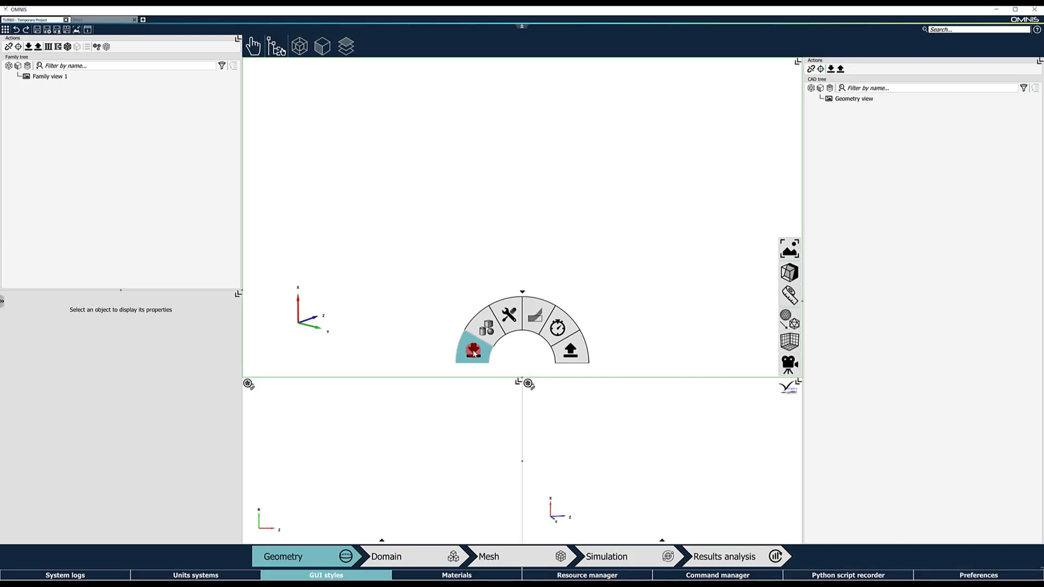
Import the geometry file axial_turbine.x_t, keeping the original geometry definition
left_click(473, 353)
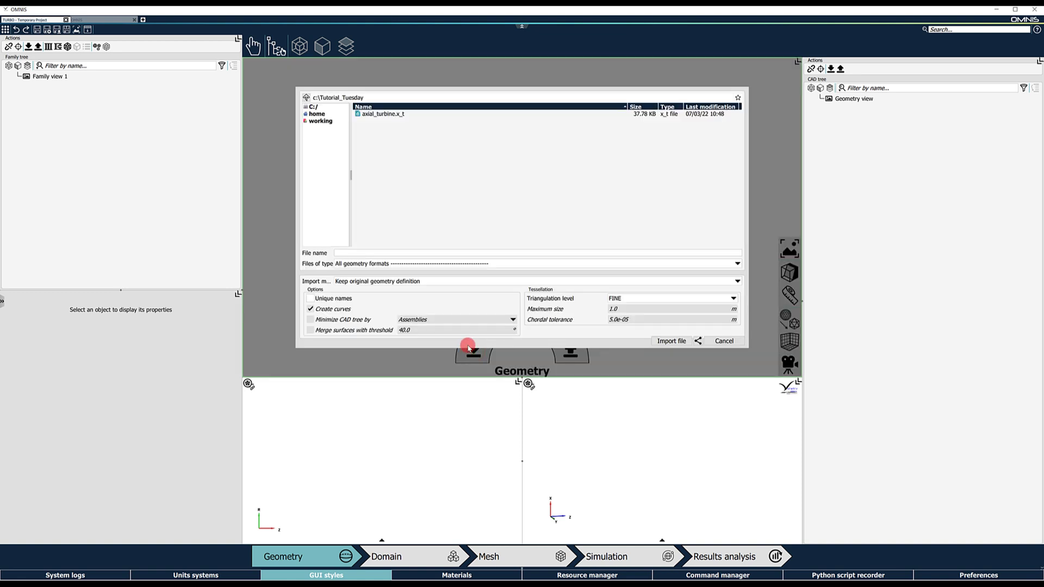
left_click(393, 115)
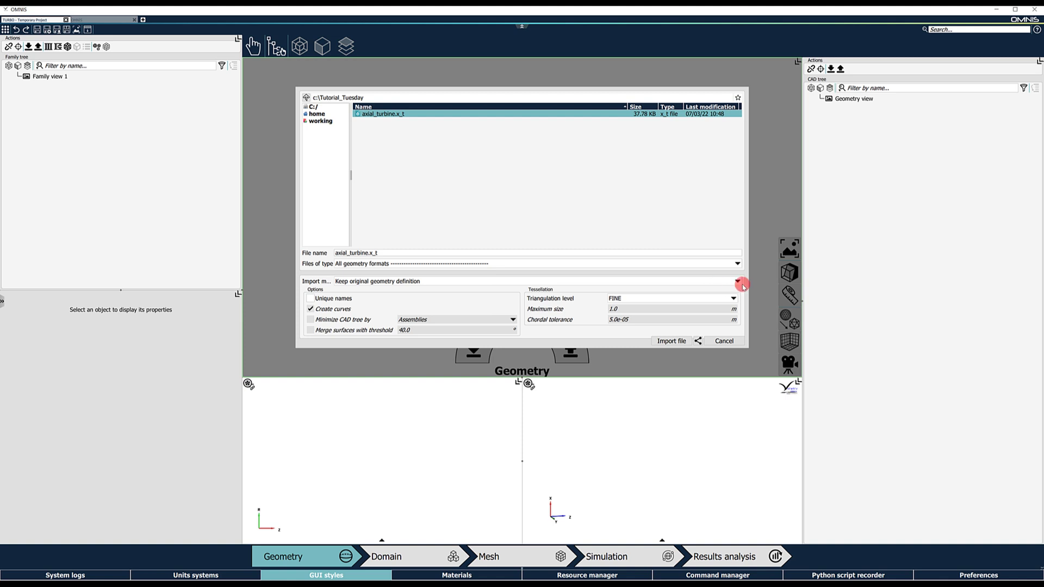
left_click(738, 264)
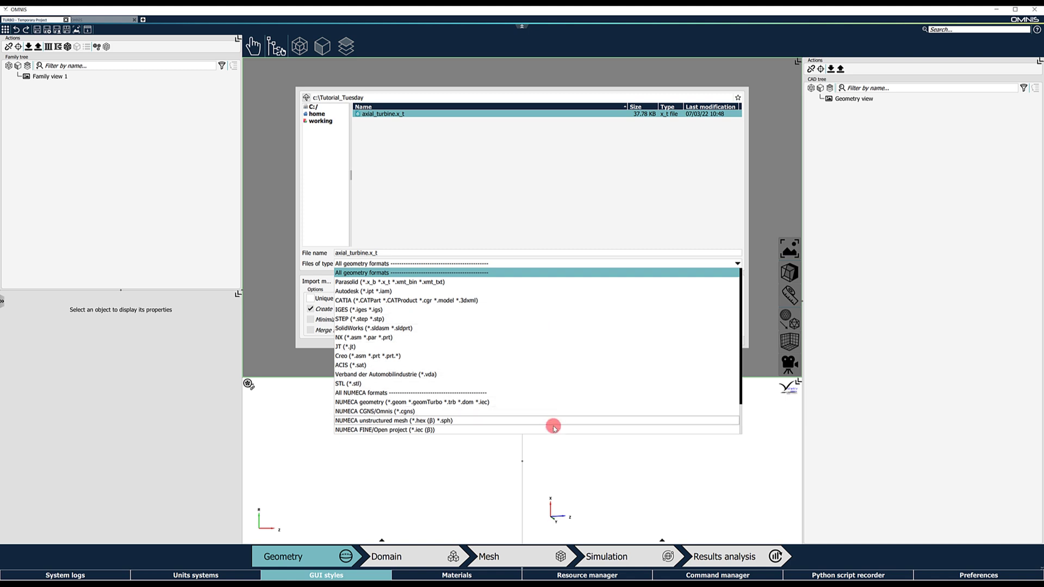
left_click(546, 226)
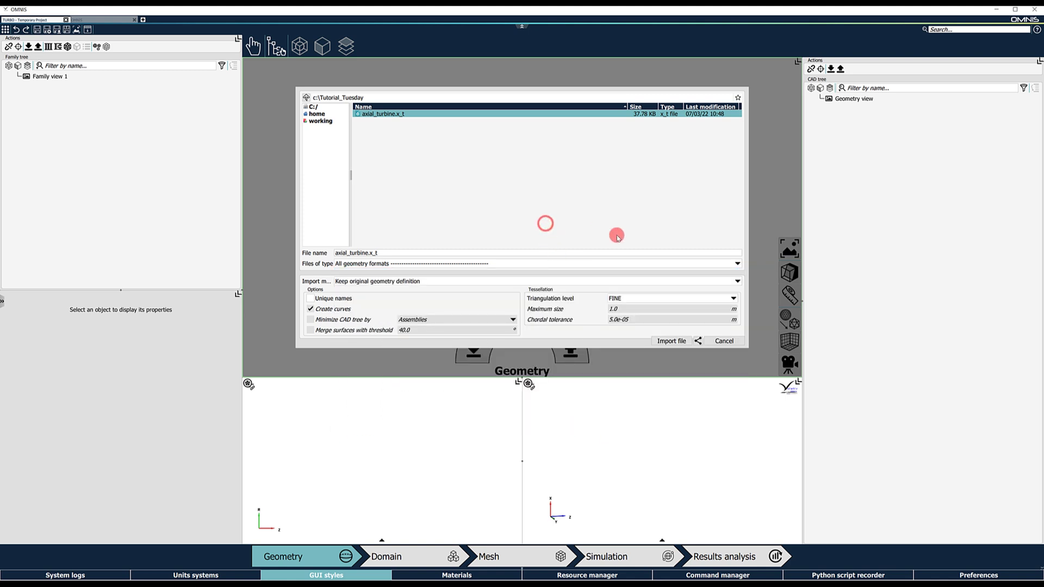
left_click(669, 341)
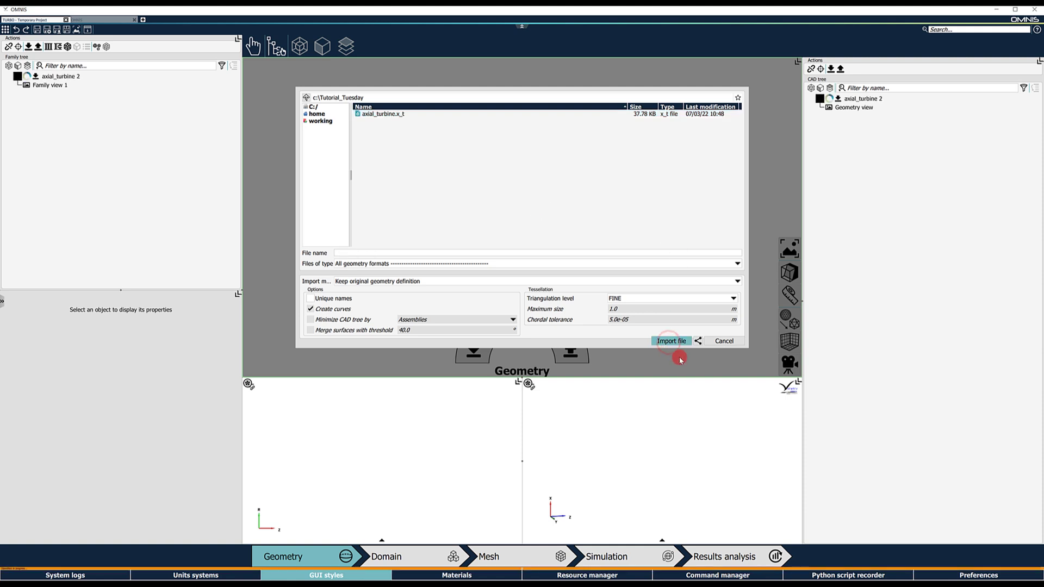
Expand axial_turbine in the CAD tree, including rotor_ss, rotor_ps, shroud and hub, to examine the imported parts
left_click_drag(501, 235, 474, 150)
left_click_drag(571, 241, 483, 136)
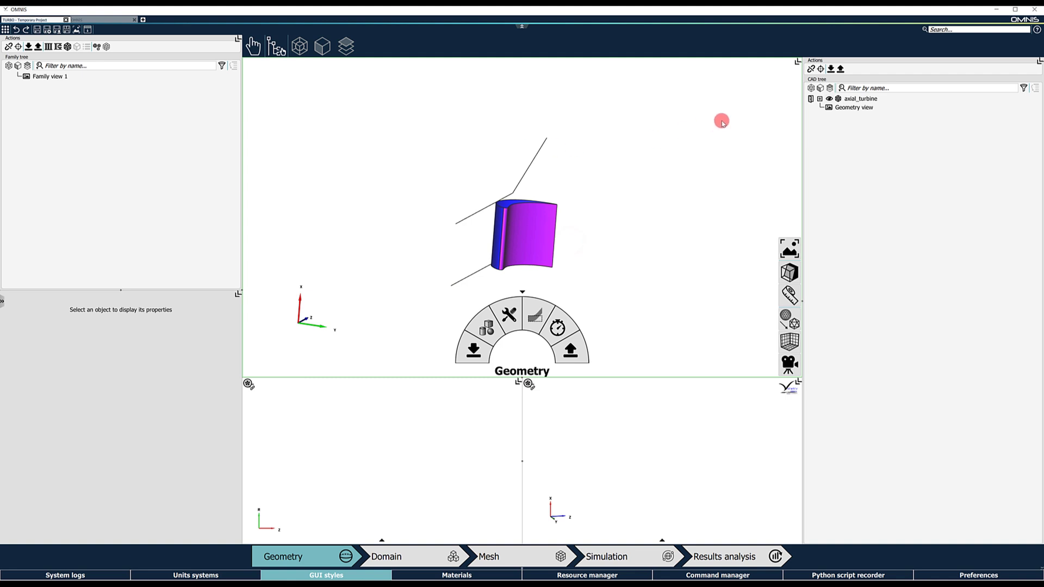
left_click(819, 99)
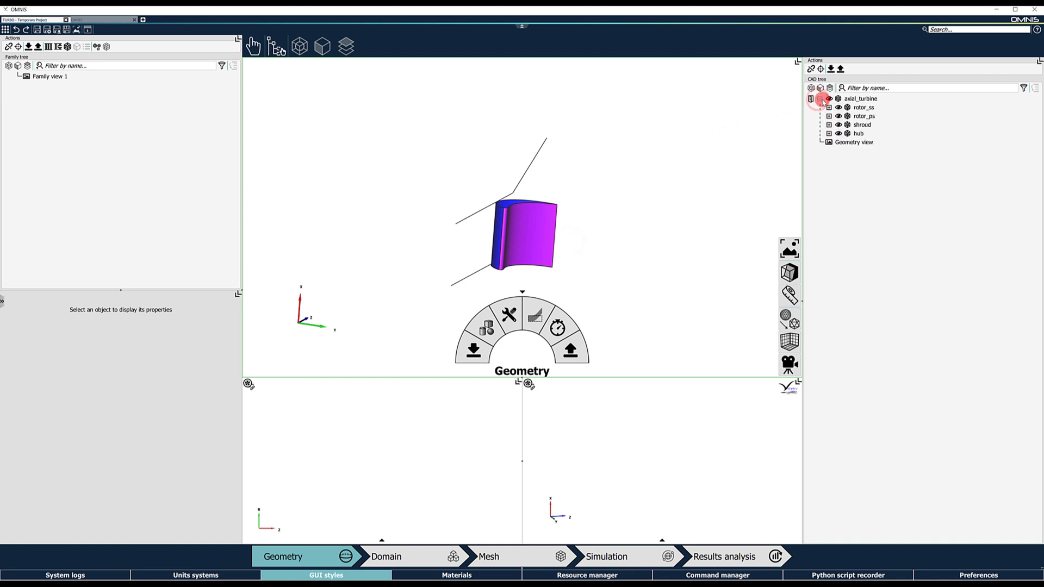
left_click(857, 134)
left_click(859, 125)
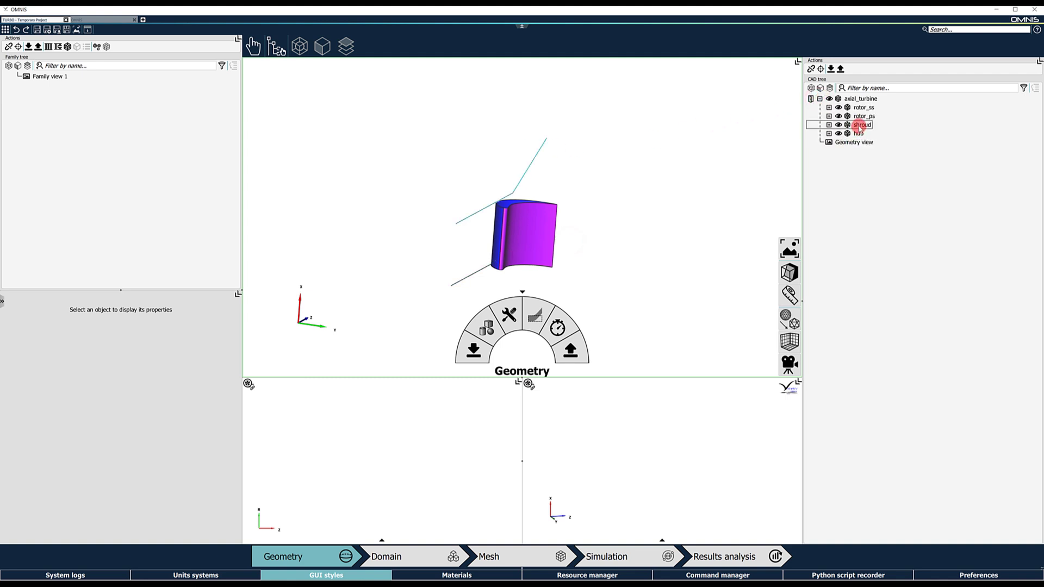
left_click(828, 107)
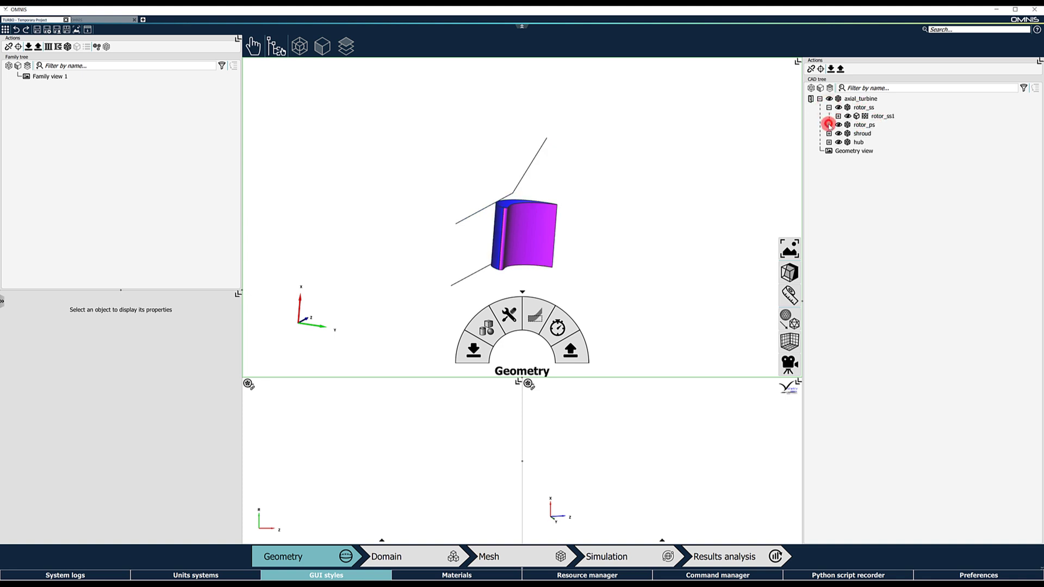
left_click(828, 124)
left_click(828, 142)
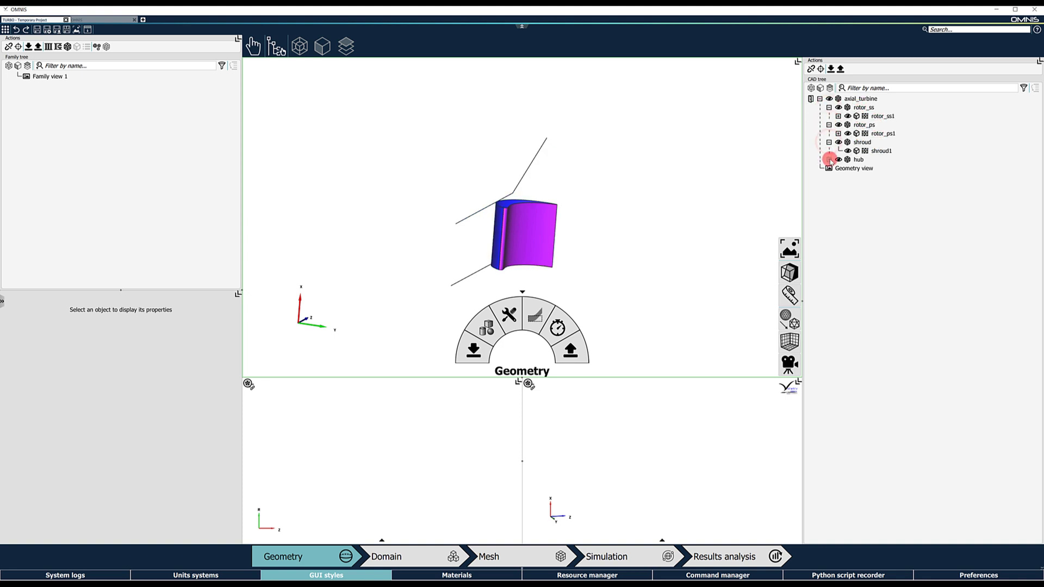
left_click(829, 159)
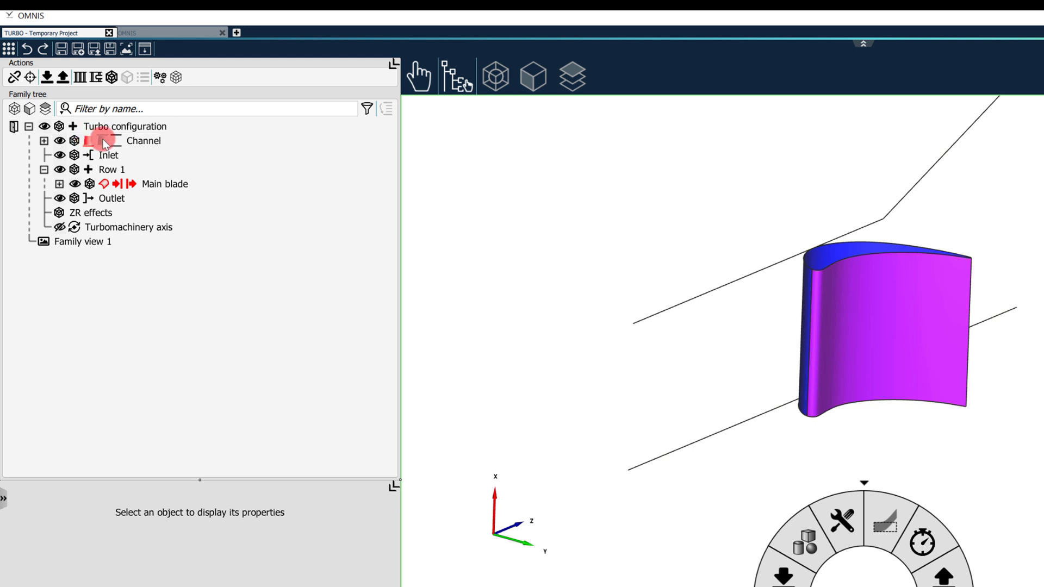
Examine the main blade, inlet and outlet entries of the turbo configuration
left_click(173, 185)
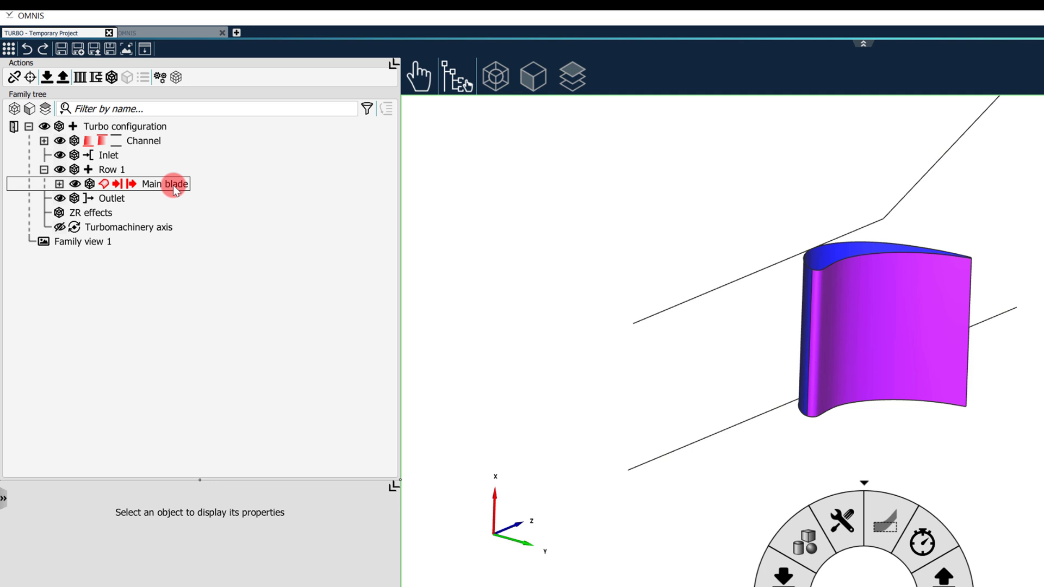
left_click(108, 155)
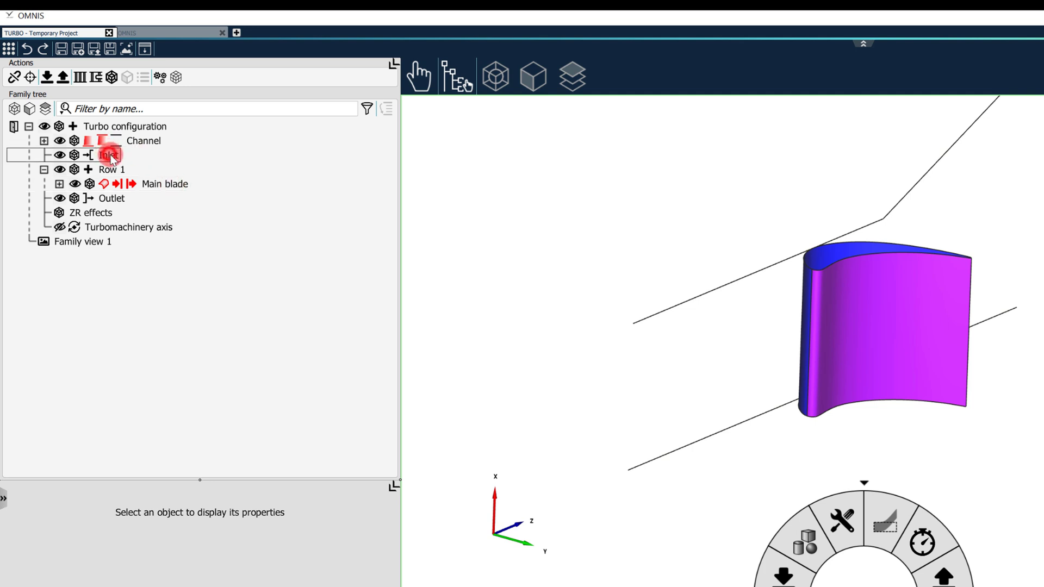
left_click(194, 197)
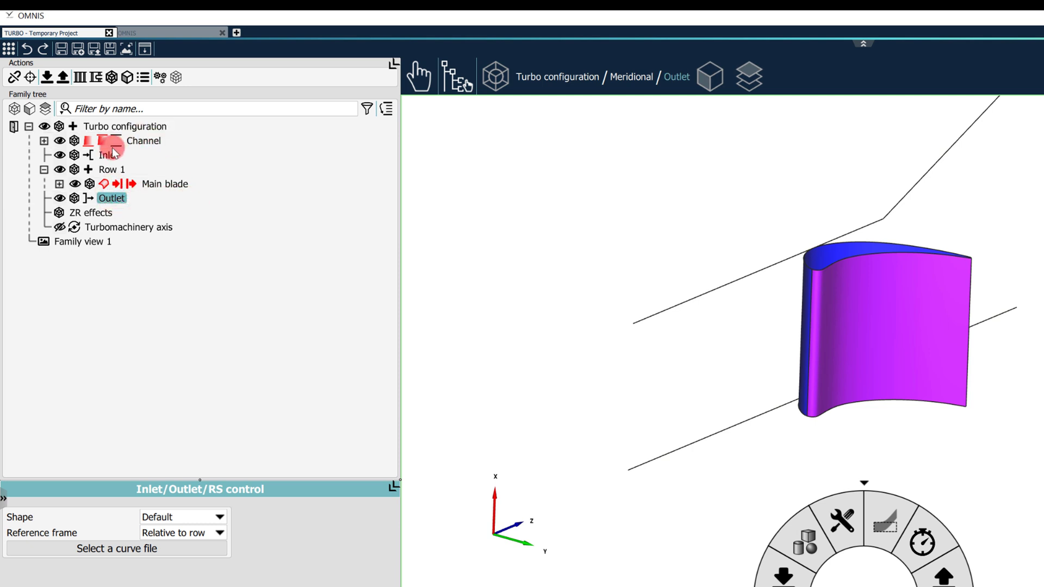
Add a second row to the turbo configuration and a splitter blade to both Row 1 and Row 2
left_click(73, 127)
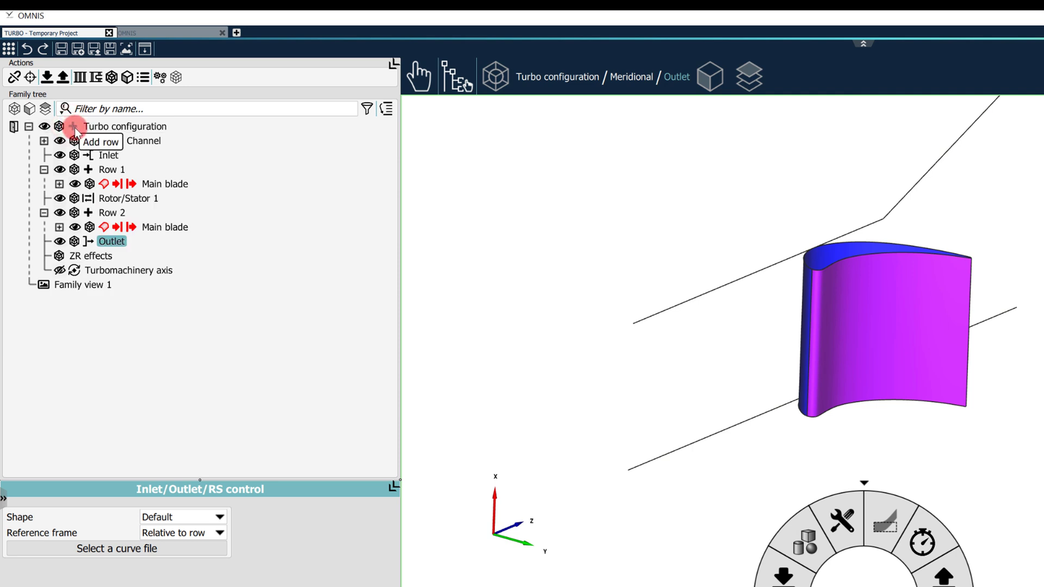
left_click(88, 170)
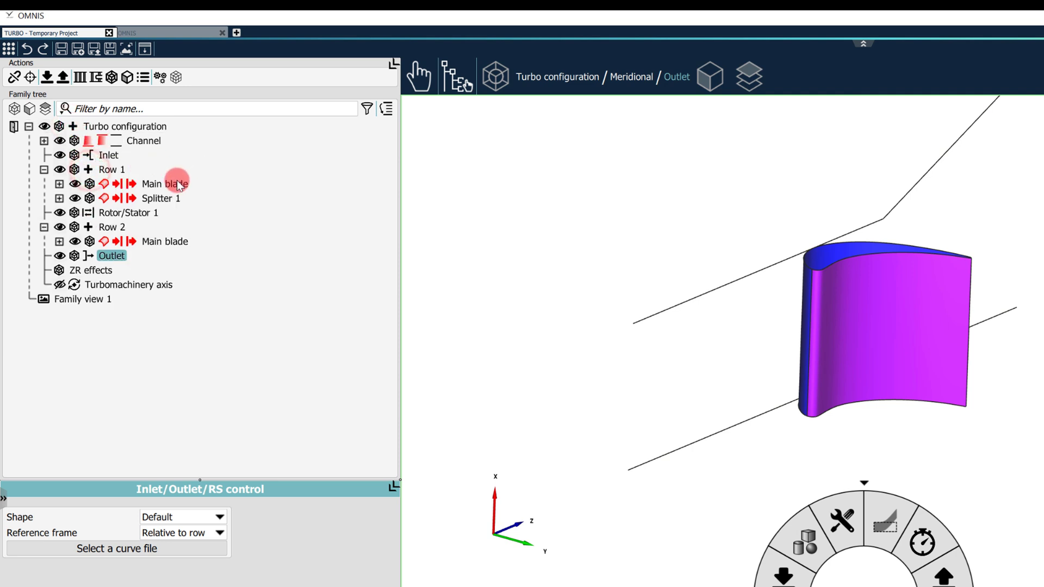
left_click(88, 227)
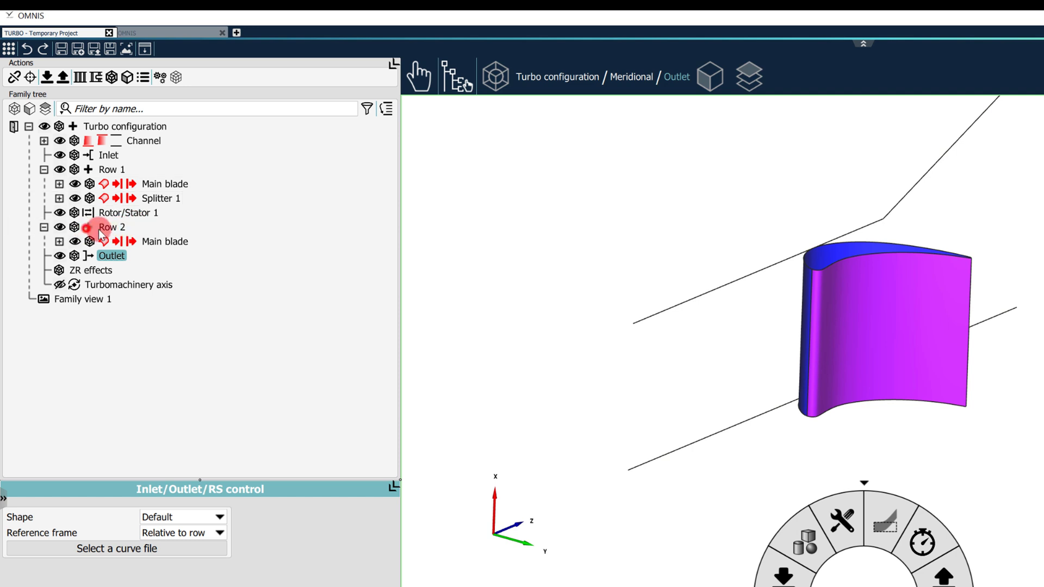
Replace the turbo configuration in the family tree with a turbo configuration with bypass
left_click(142, 126)
left_click(91, 78)
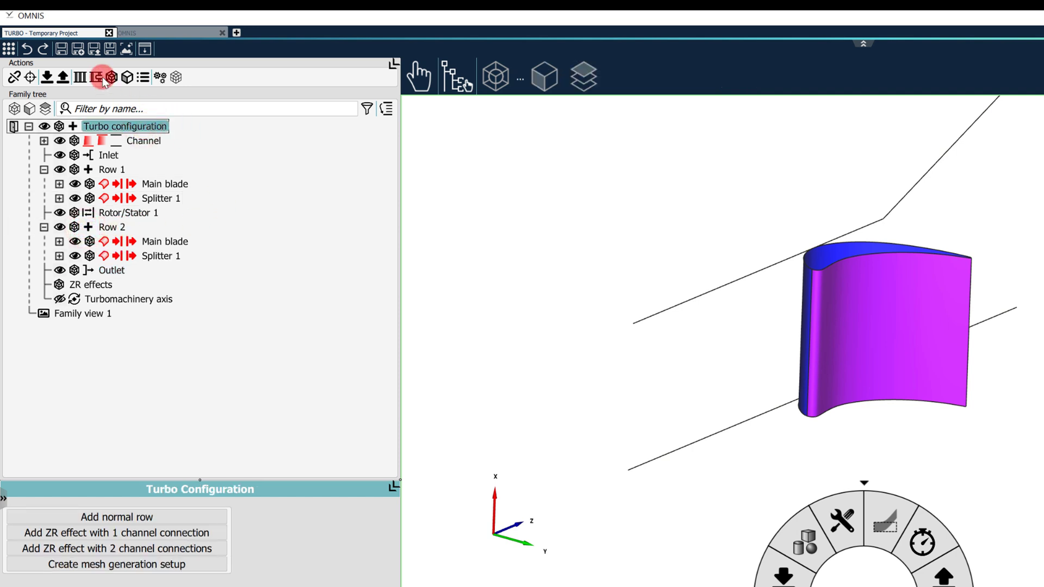
left_click(92, 80)
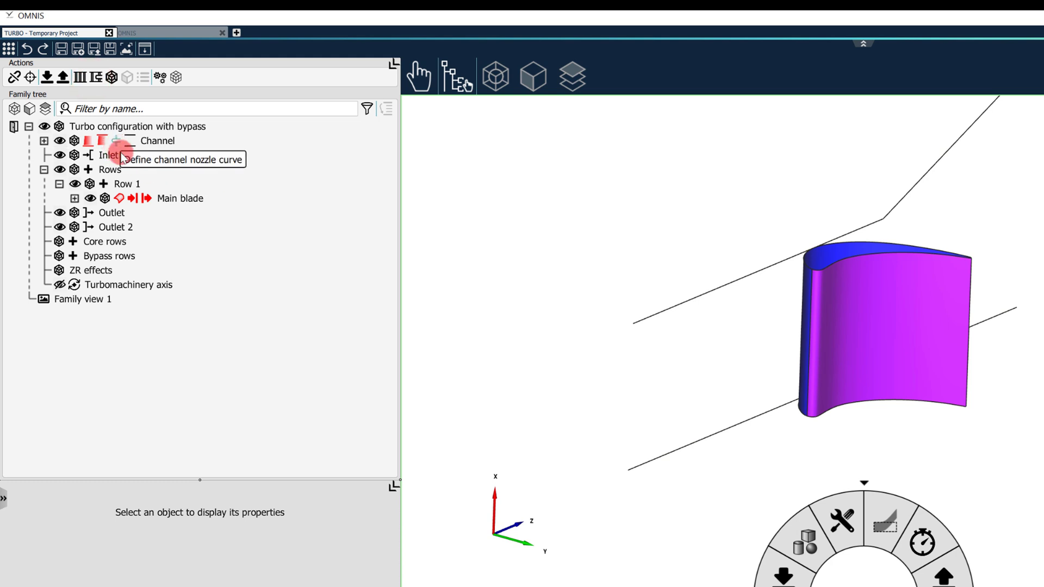
Examine the main blade, inlet and both outlets of the bypass configuration
left_click(188, 199)
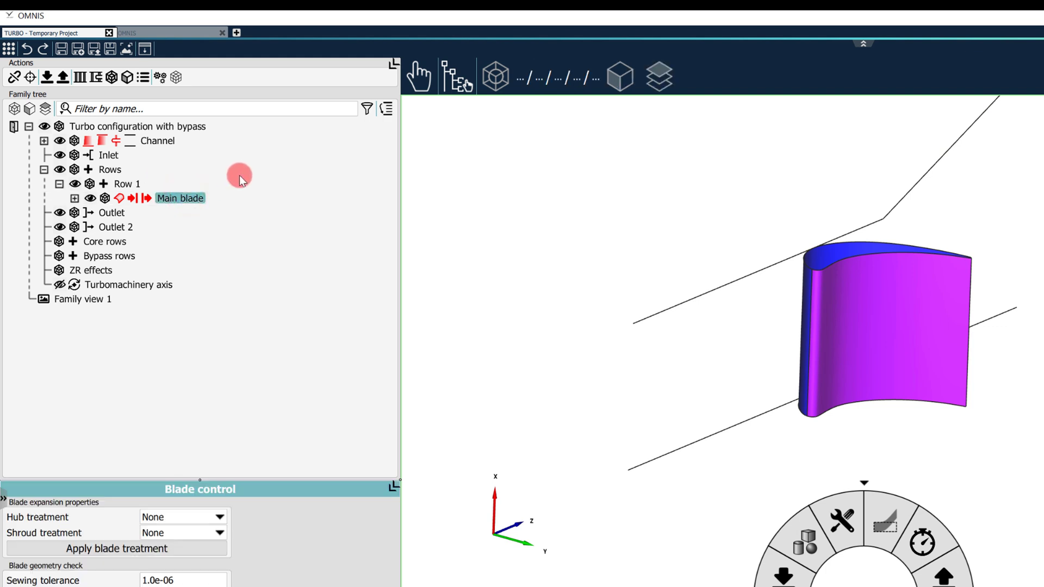
left_click(118, 155)
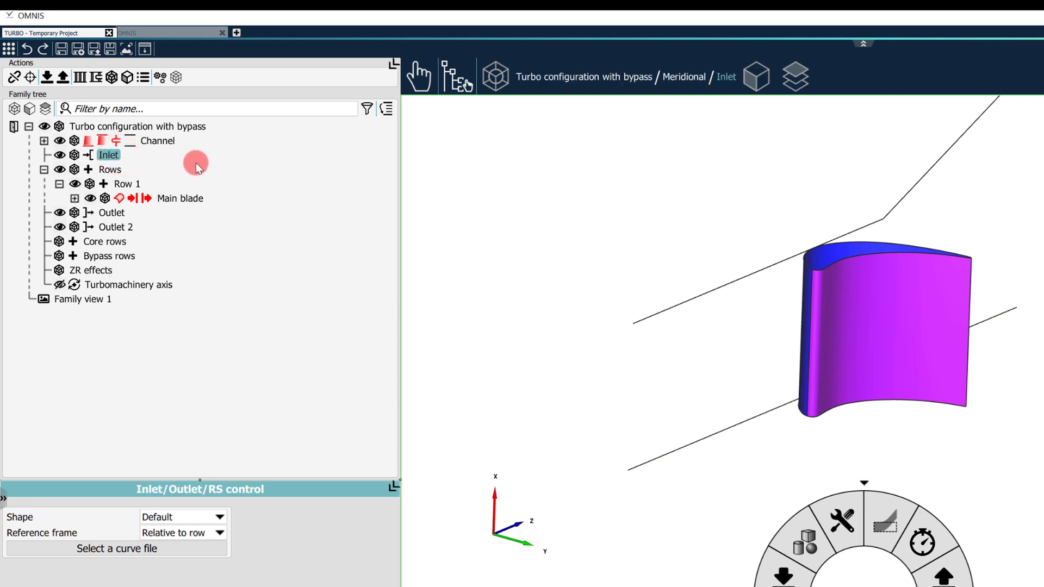
left_click(122, 214)
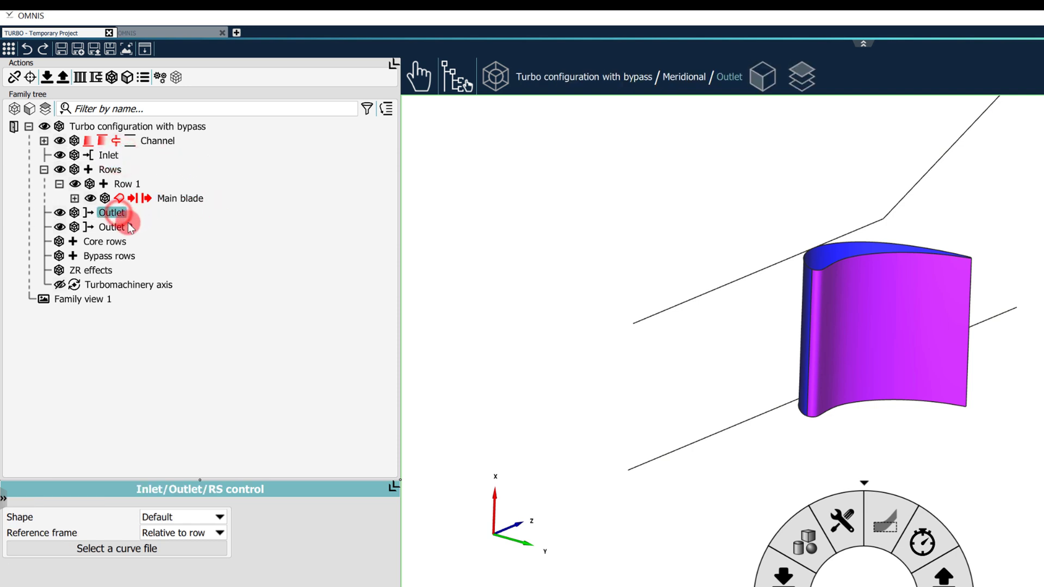
left_click(130, 227)
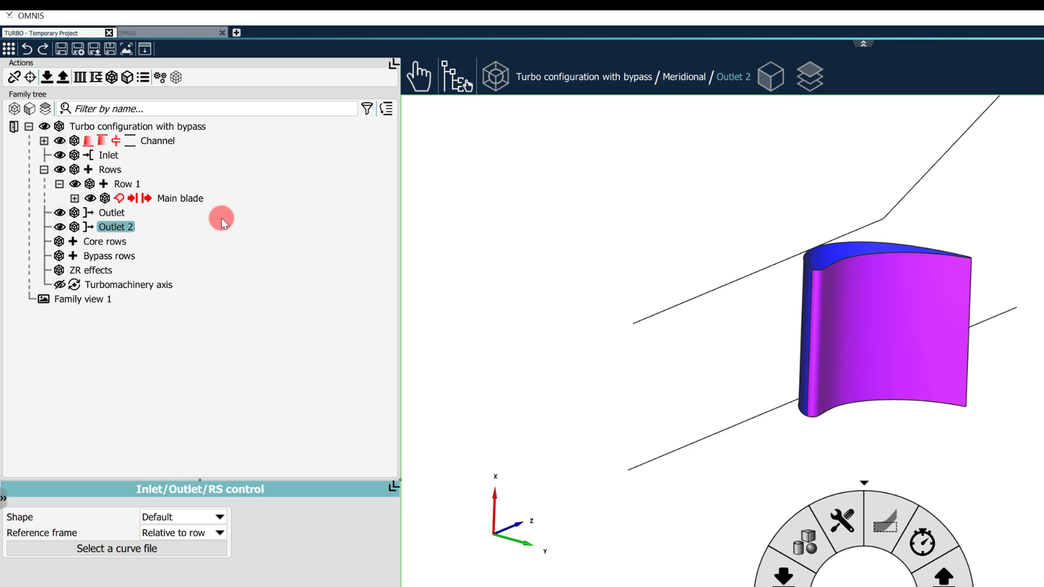
Replace the bypass configuration with a new assembly containing two sub-assemblies
left_click(124, 125)
left_click(111, 77)
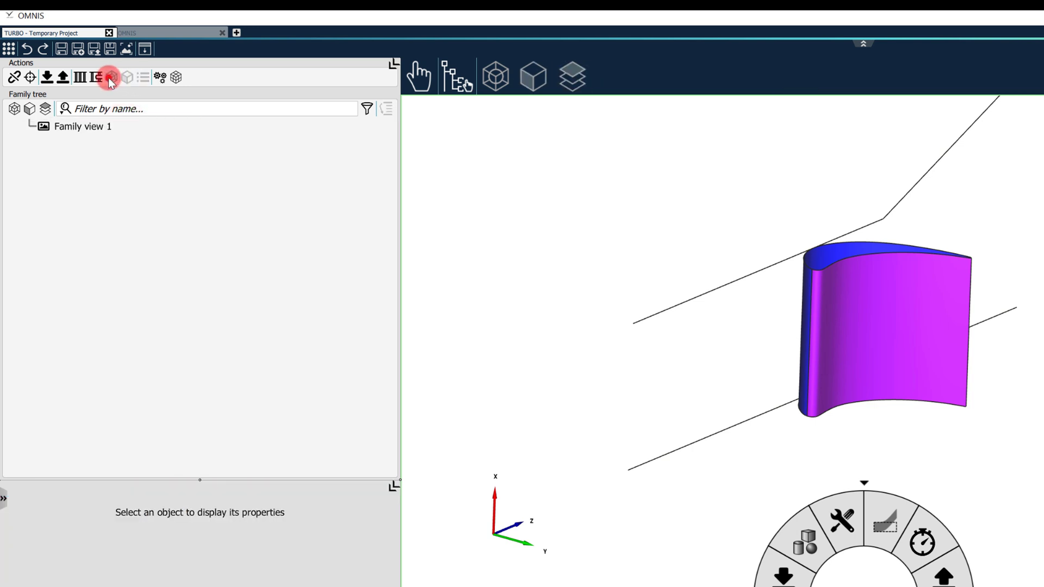
left_click(103, 123)
left_click(112, 77)
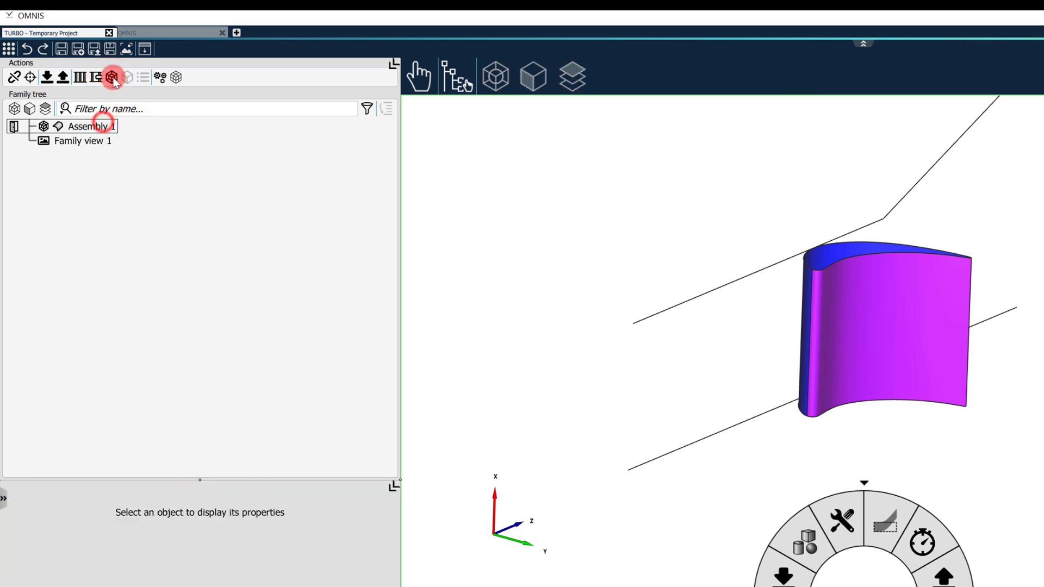
left_click(110, 78)
Add a boundary to the first sub-assembly and expand that sub-assembly in the family tree
left_click(103, 139)
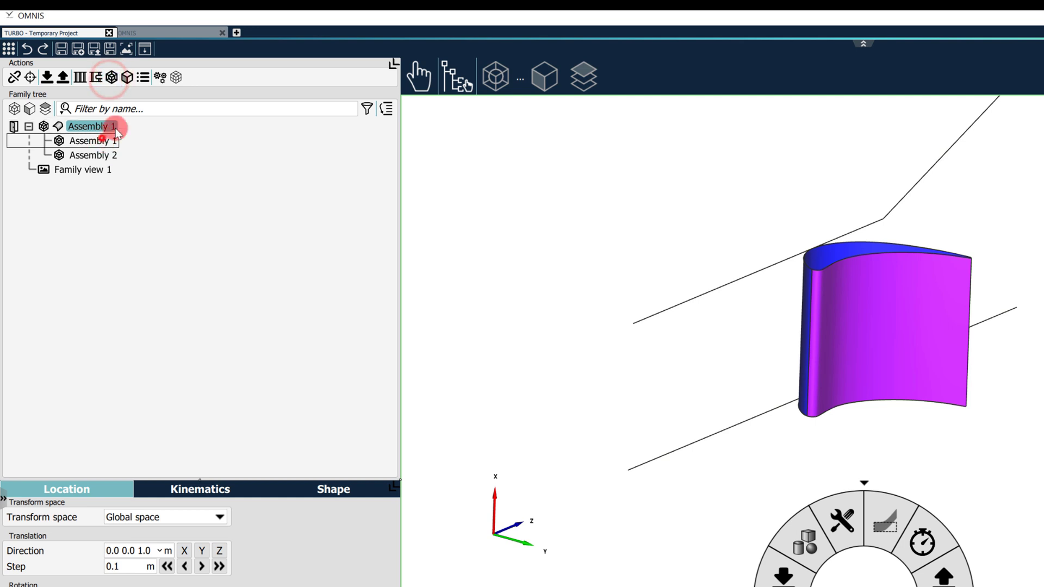
left_click(127, 77)
left_click(43, 140)
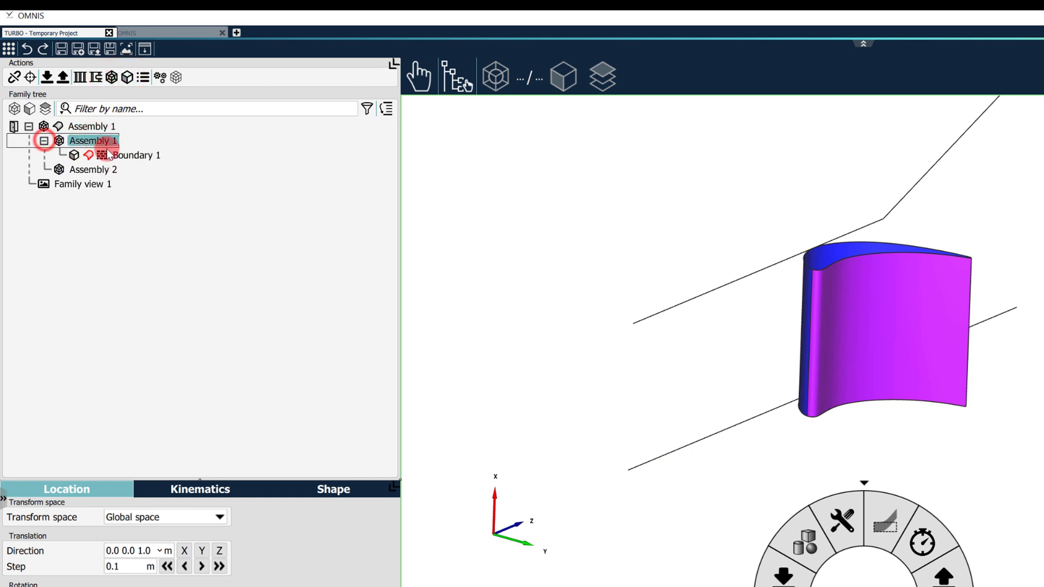
left_click(139, 154)
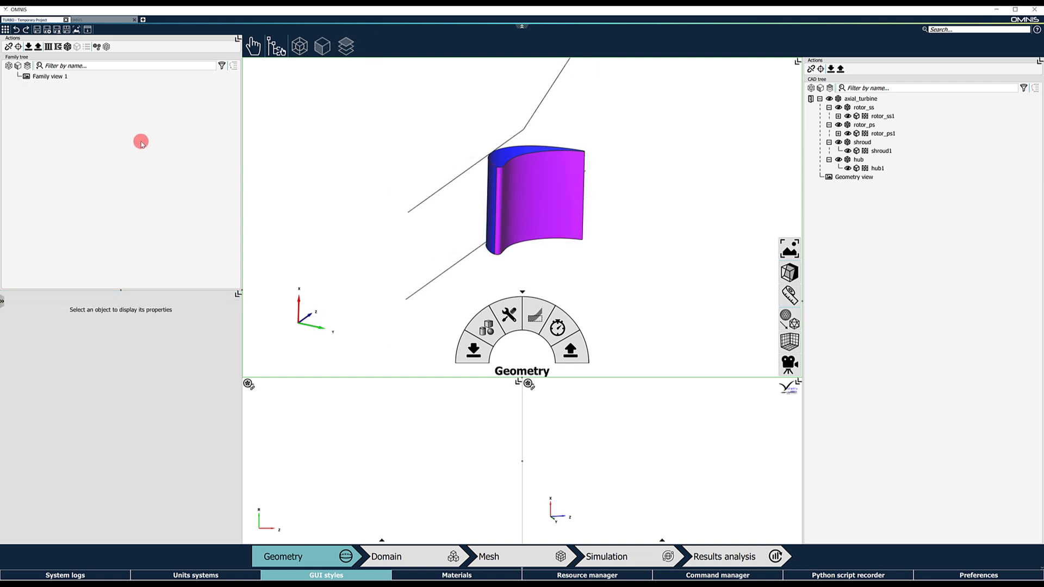
Create a turbo configuration without bypass and switch the 3D selection mode to individual faces and edges
left_click(49, 47)
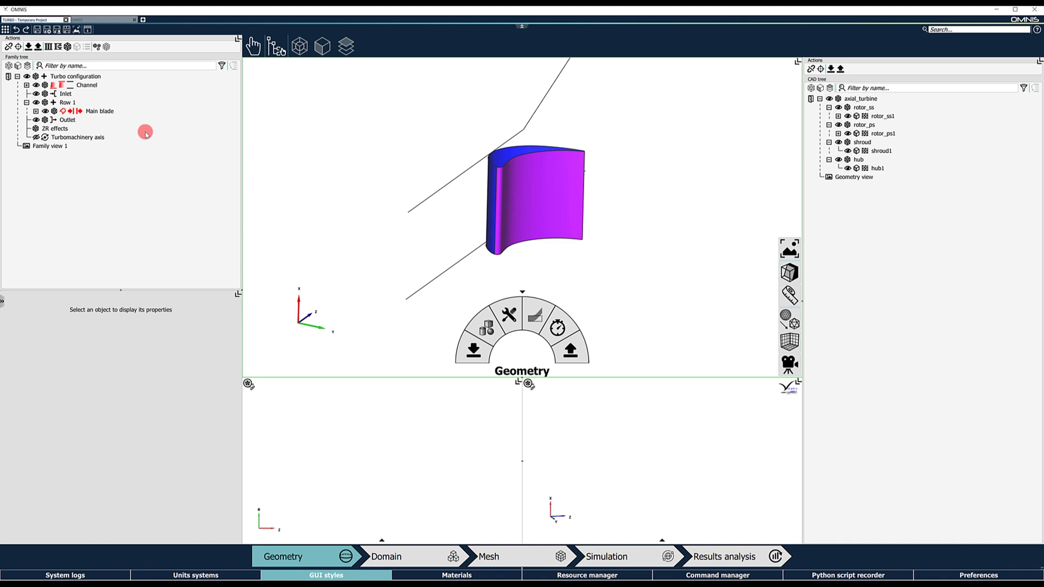
left_click(276, 50)
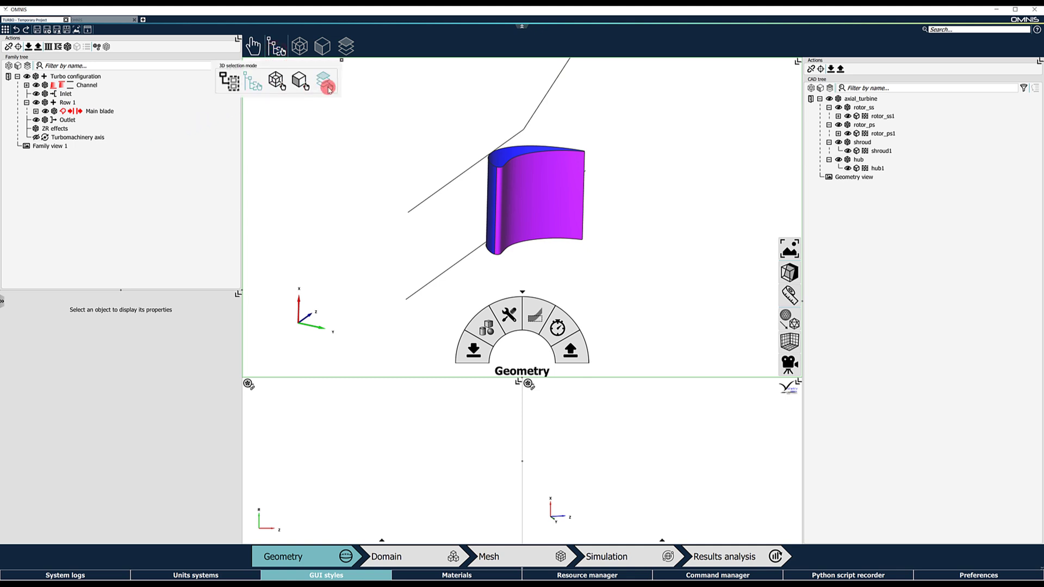
left_click(326, 84)
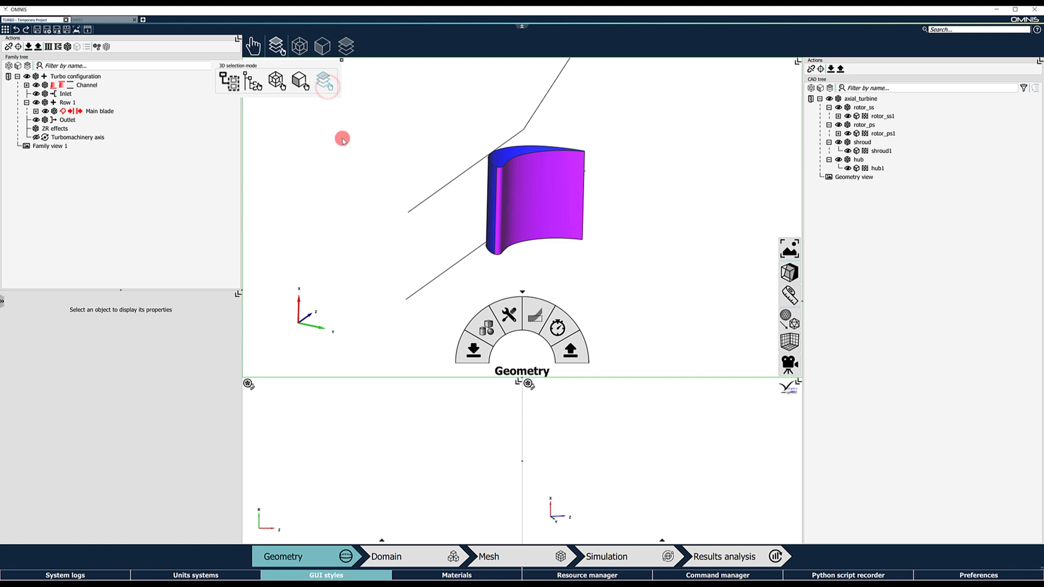
left_click(342, 61)
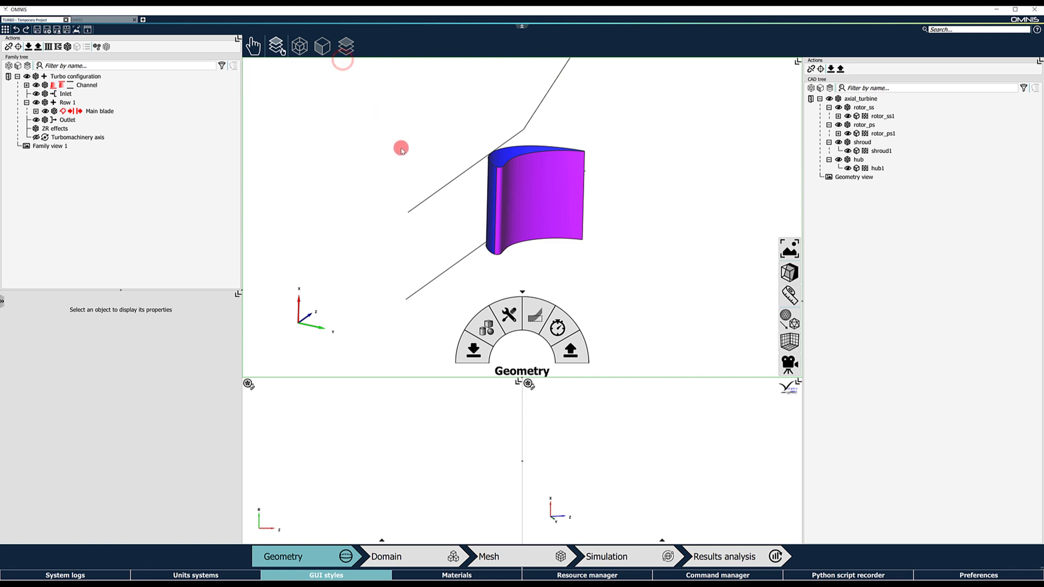
Select the rotor blade's suction-side and pressure-side surfaces and assign them as the main blade geometry of Row 1
scroll(403, 150, "down", 3)
middle_click_drag(402, 184, 392, 211)
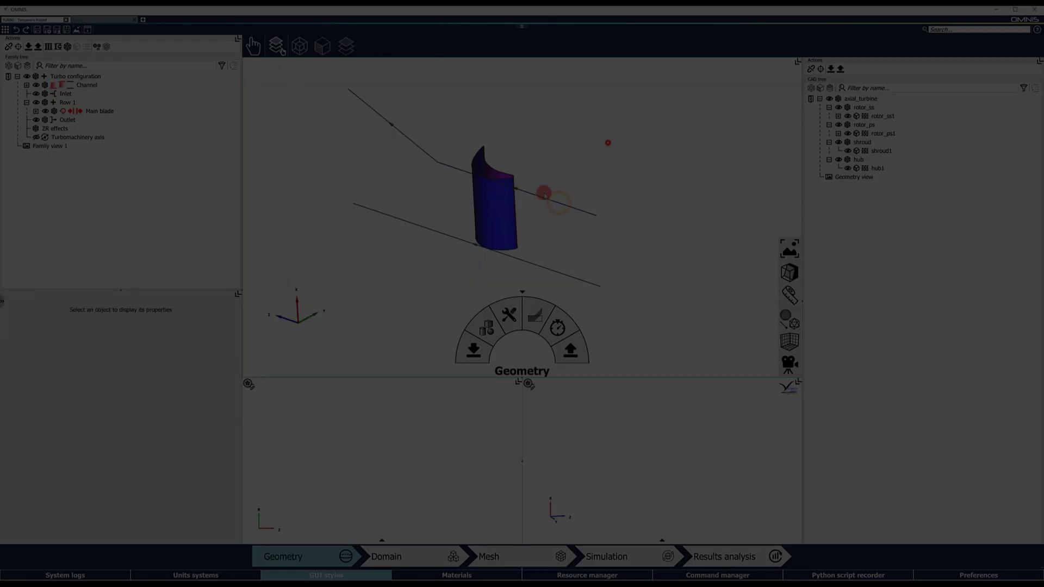
left_click_drag(541, 191, 625, 231)
left_click(515, 194)
left_click_drag(434, 236, 490, 223)
left_click(482, 200, "ctrl")
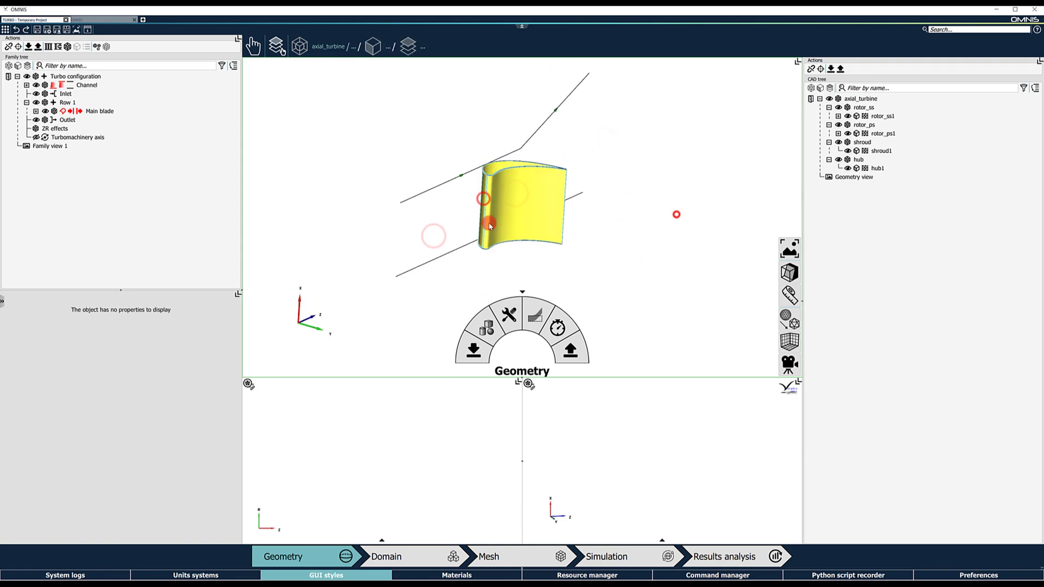
left_click(63, 111)
left_click(352, 139)
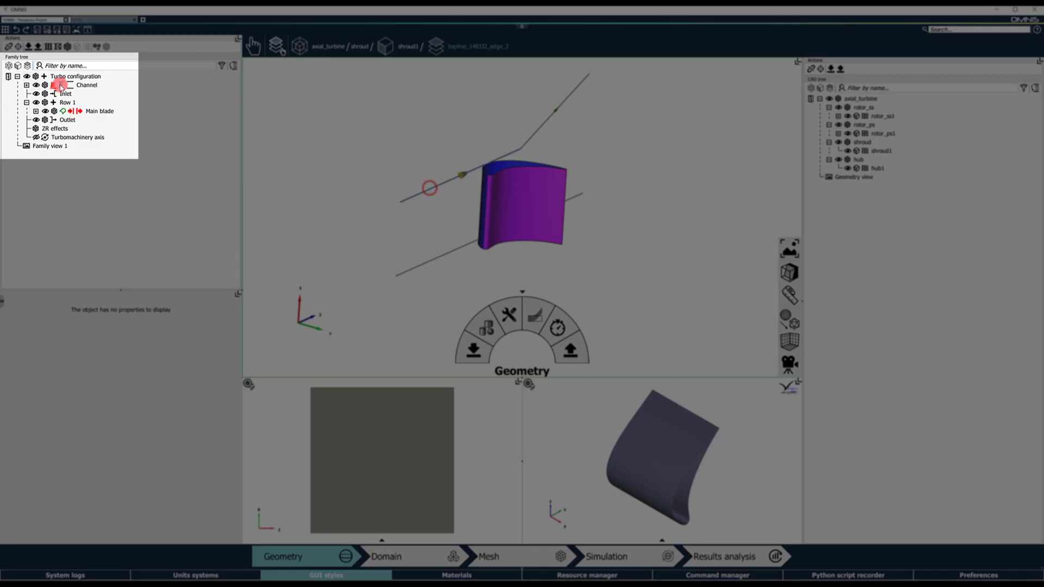
Assign the hub curve to the channel's hub and the rotor blade's leading and trailing edges to the main blade
left_click(437, 255)
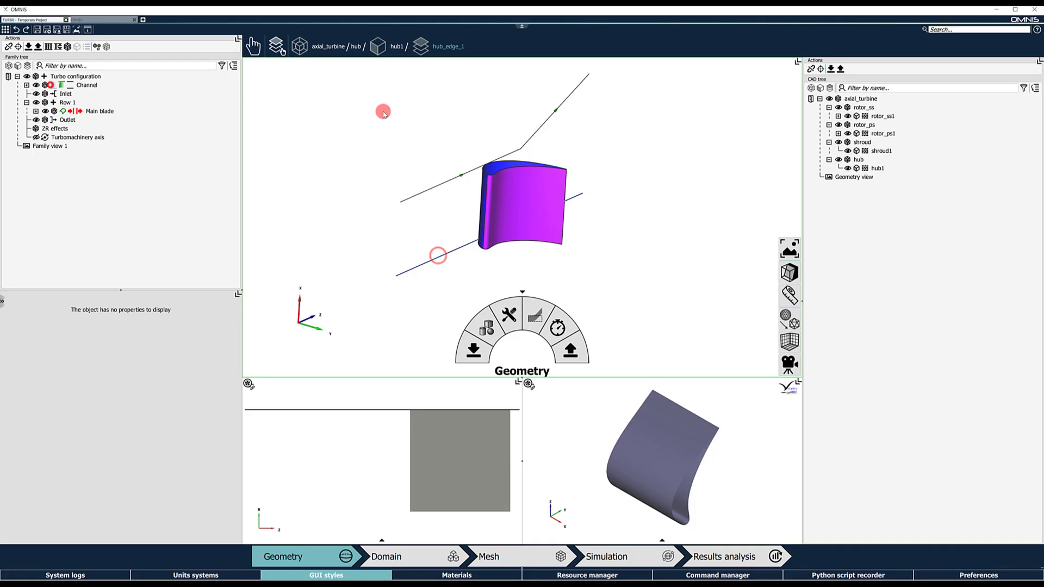
left_click_drag(351, 128, 557, 252)
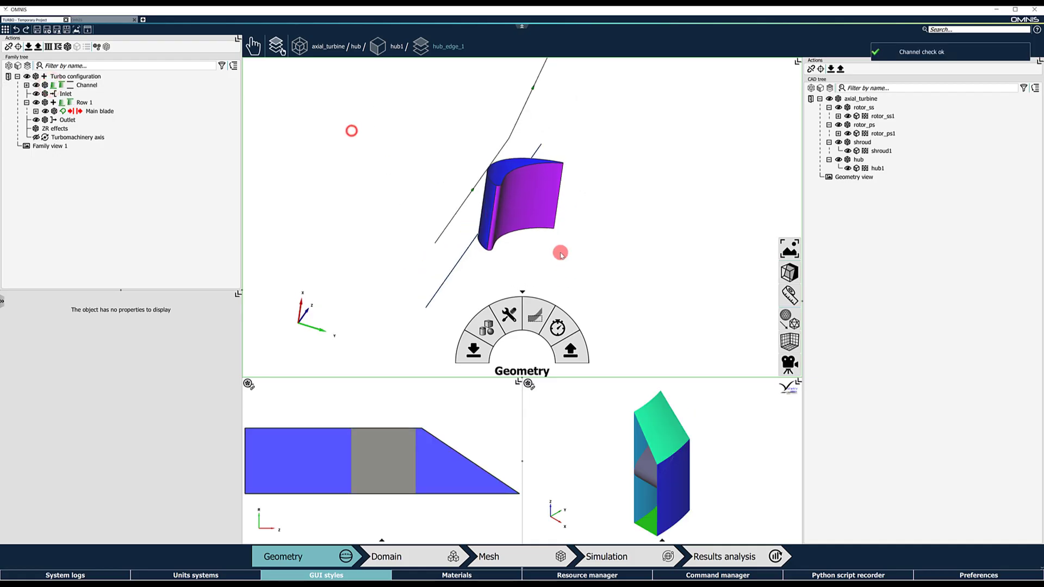
left_click(492, 214)
left_click(560, 192)
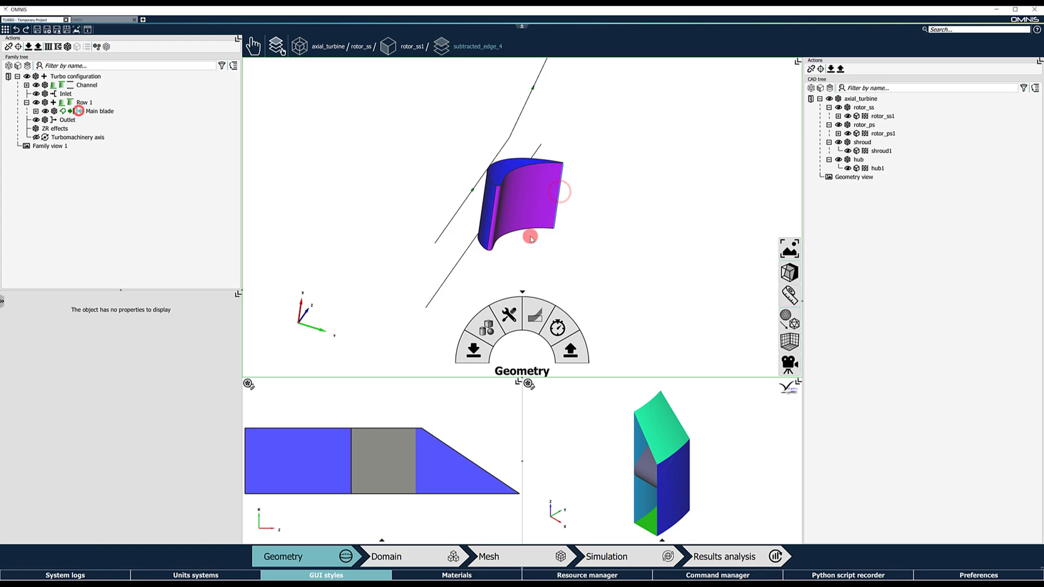
Select both segments of the shroud curve, reassign them as the channel's shroud, dismiss the warning and clear the selection
left_click_drag(530, 238, 572, 267)
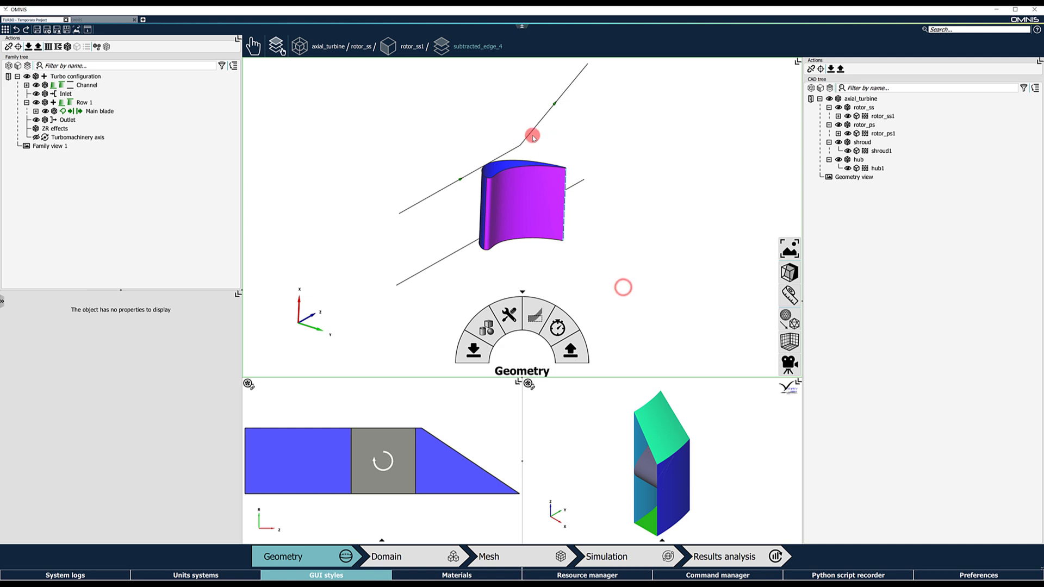
left_click(510, 149)
left_click(532, 129, "ctrl")
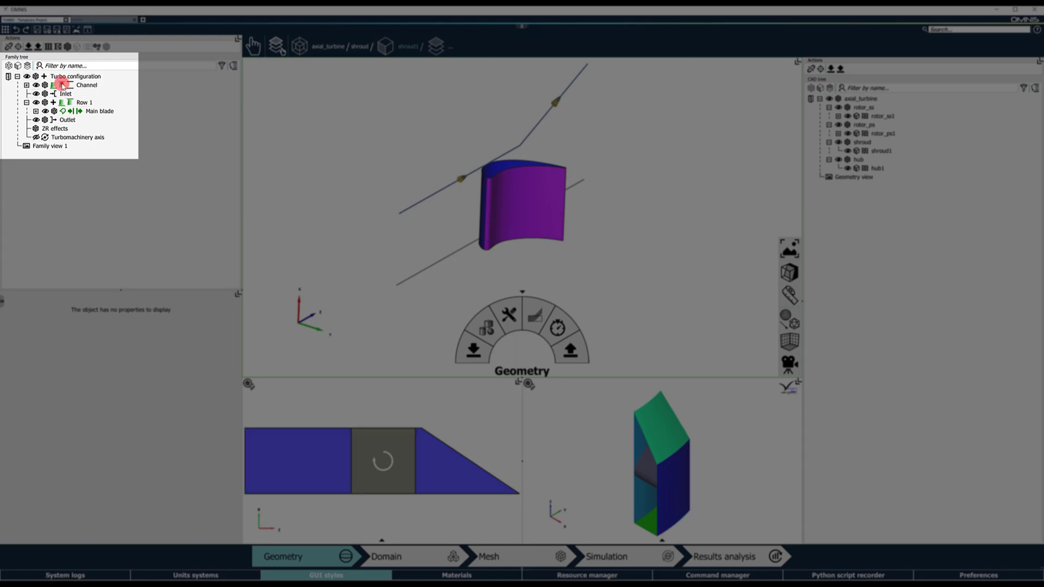
left_click(62, 84)
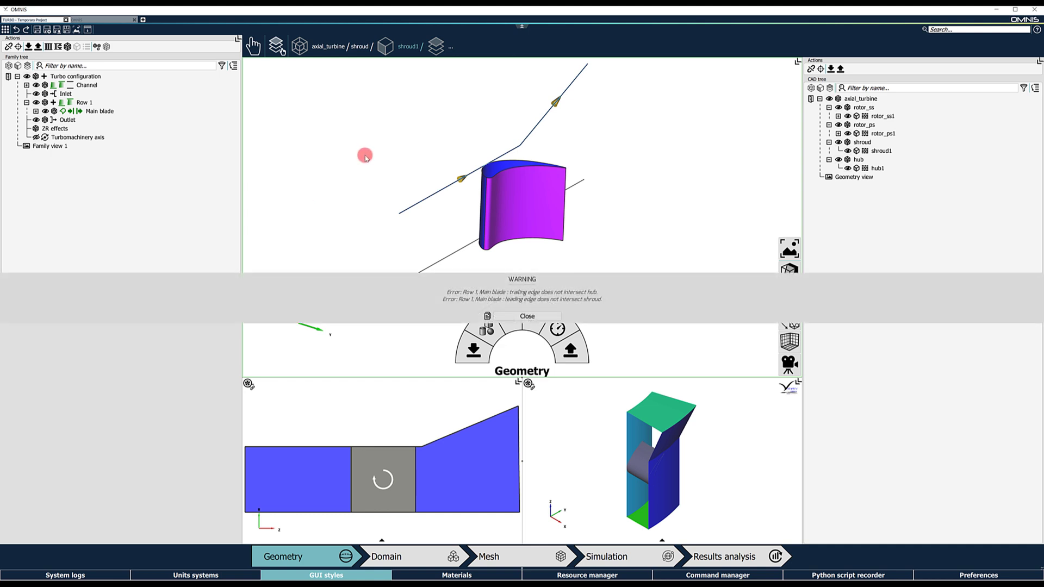
left_click(524, 315)
left_click(309, 196)
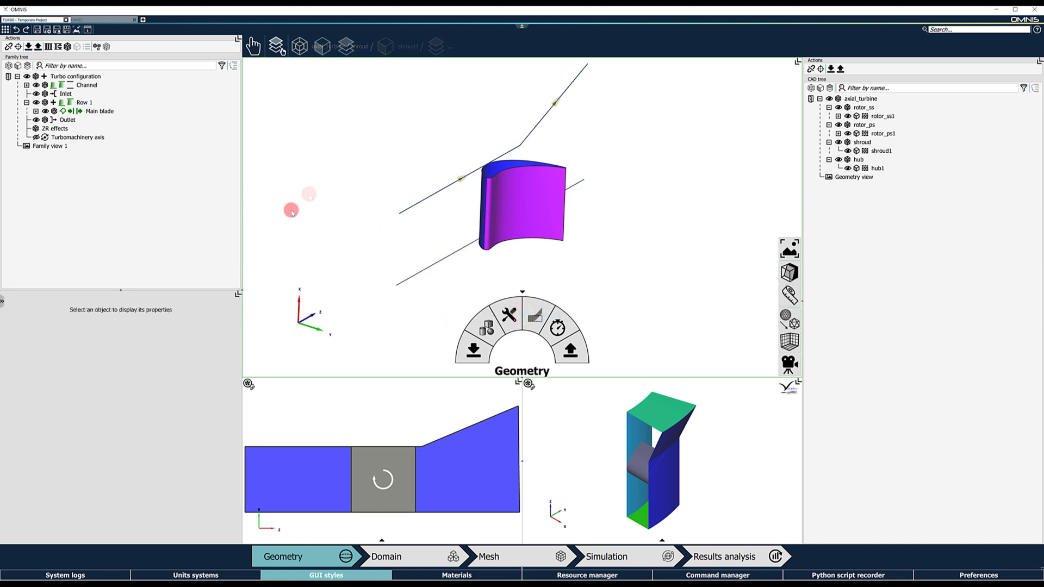
Set the main blade's hub and shroud treatments to Expand and apply the blade treatment
left_click(121, 113)
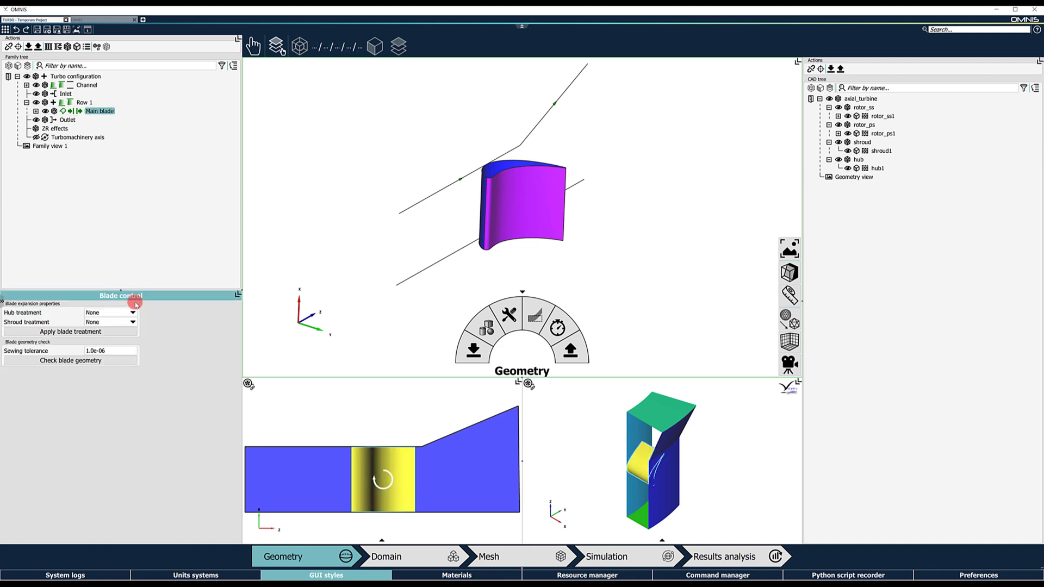
left_click(133, 312)
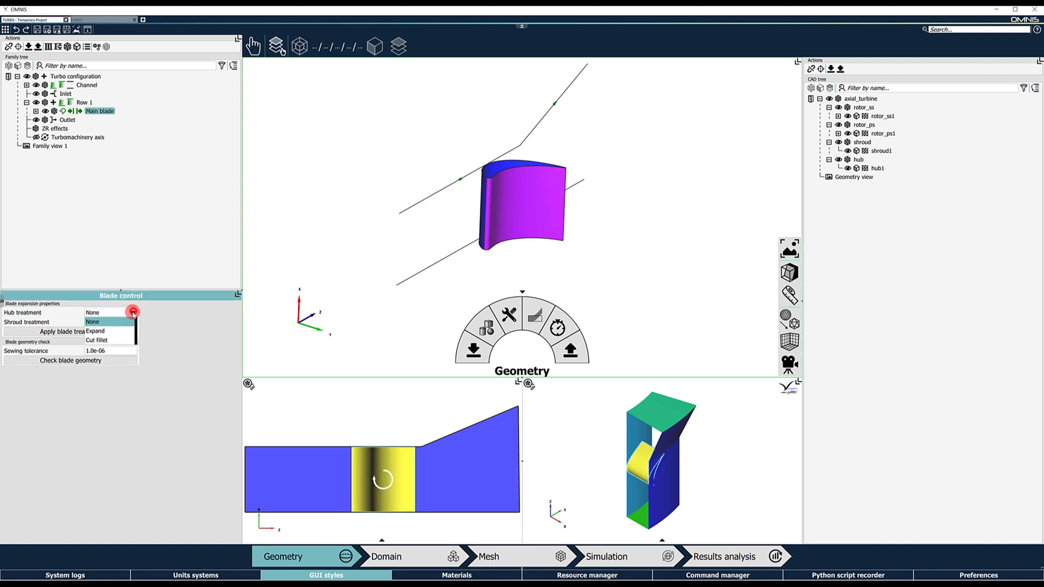
left_click(113, 331)
left_click(131, 321)
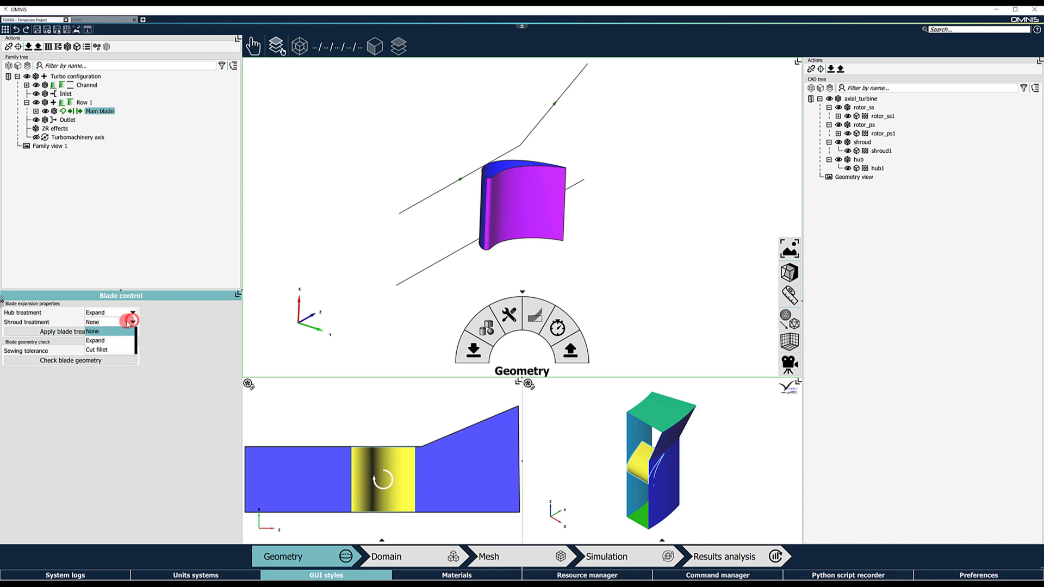
left_click(100, 340)
left_click(124, 332)
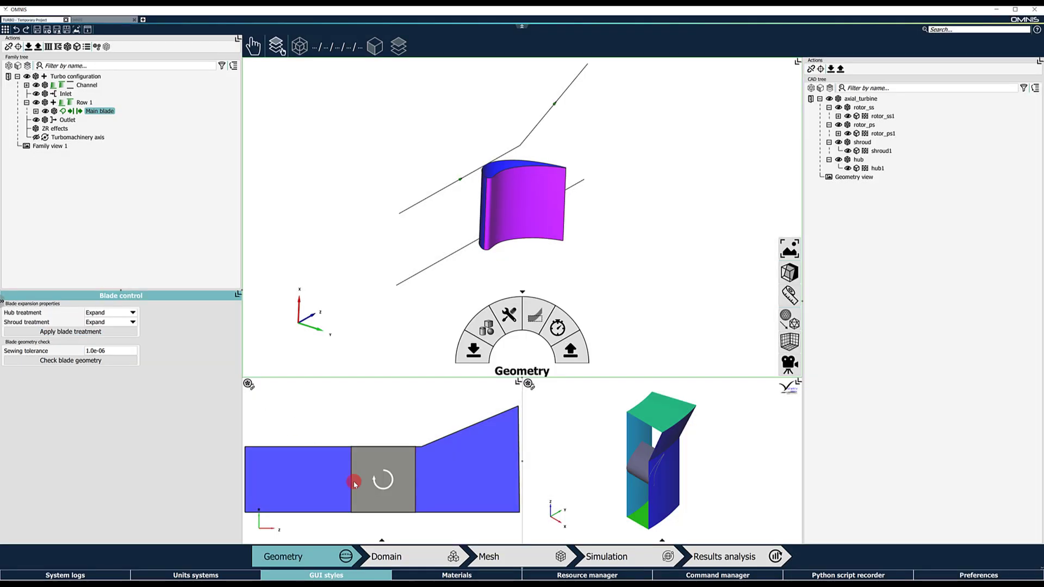
Inspect the main blade's ends in the meridional view and run the blade geometry check
scroll(375, 487, "up", 5)
left_click_drag(398, 505, 427, 343)
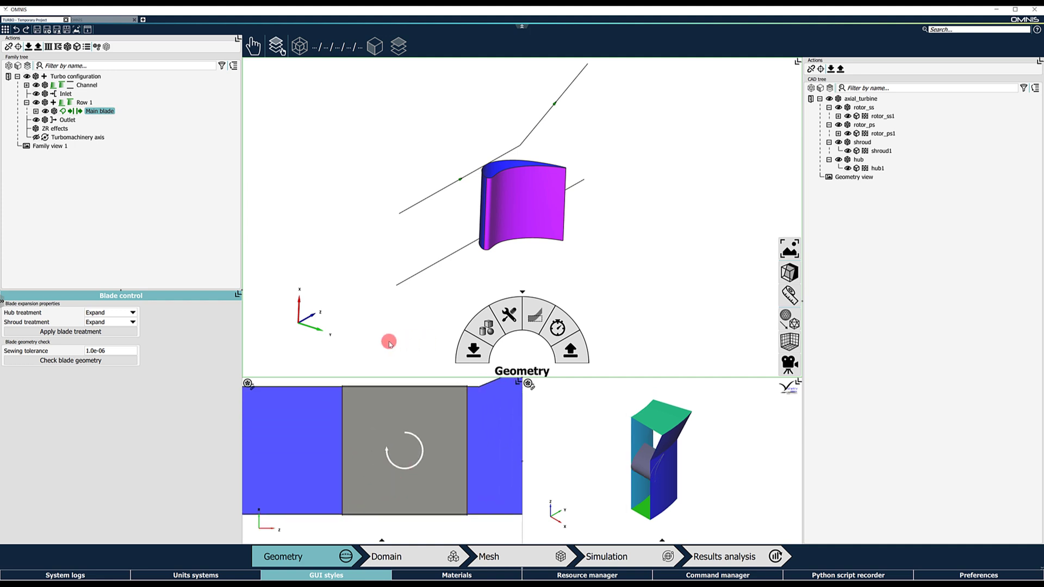
left_click(98, 360)
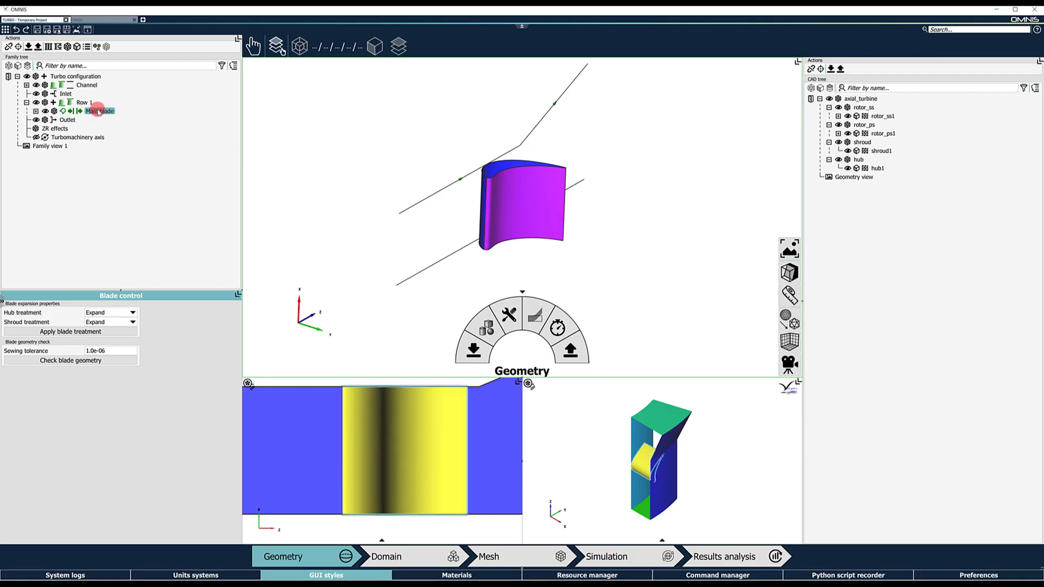
Review the machine type, rotor/stator and tandem row options available in Row 1's parameters
left_click(83, 102)
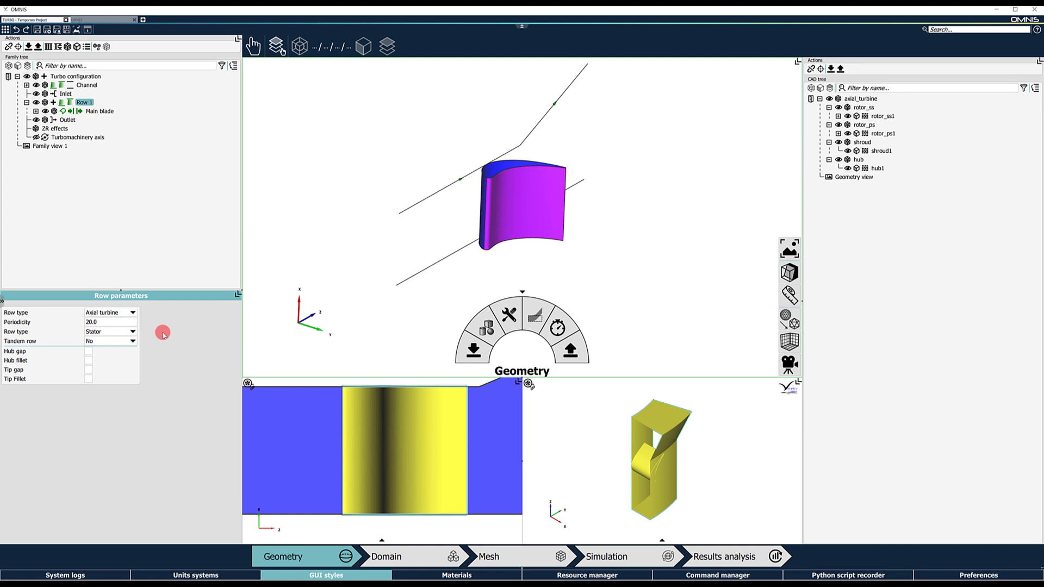
left_click(132, 312)
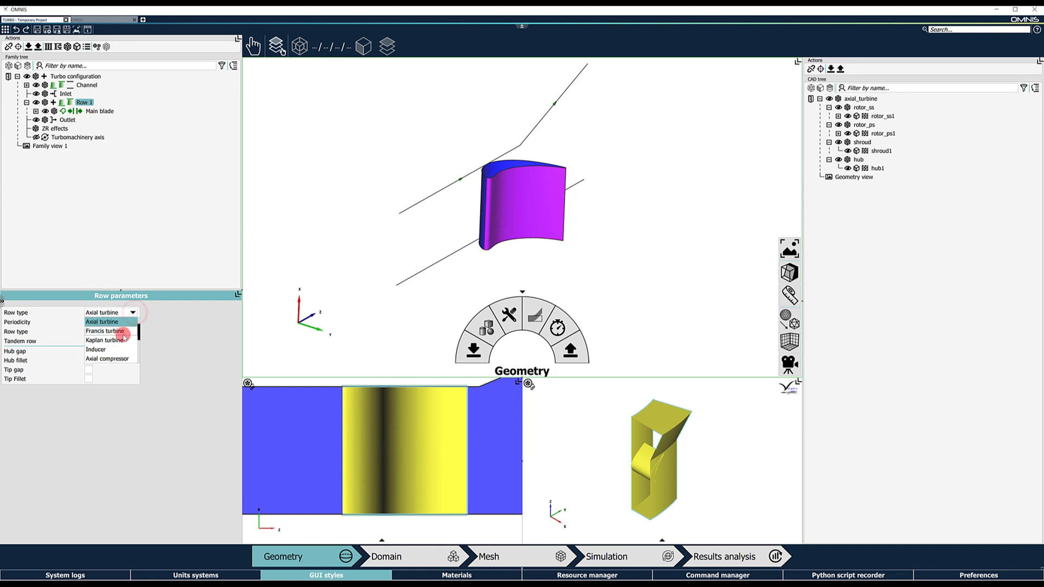
scroll(124, 336, "down", 2)
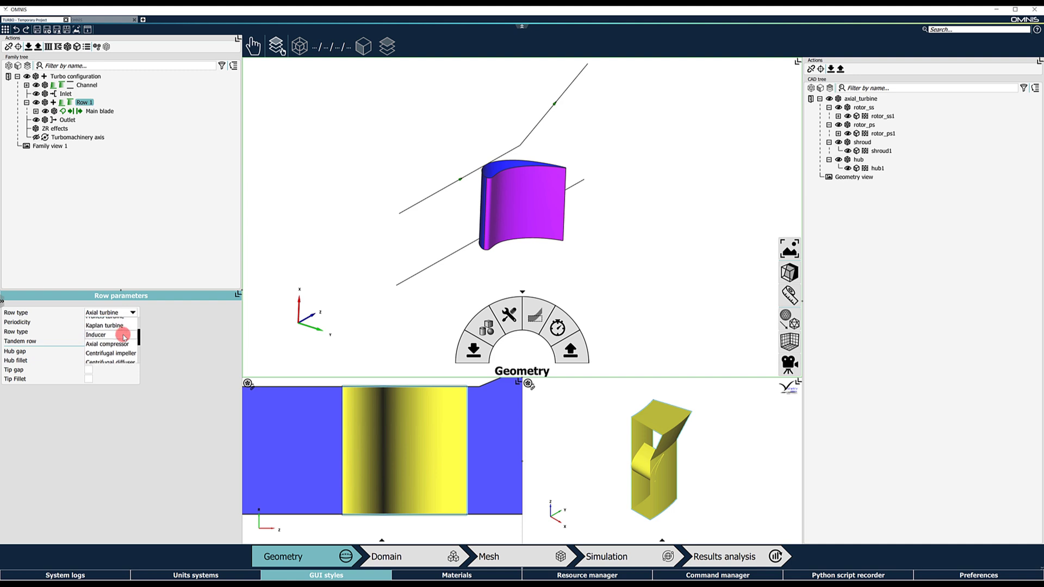
scroll(124, 336, "down", 5)
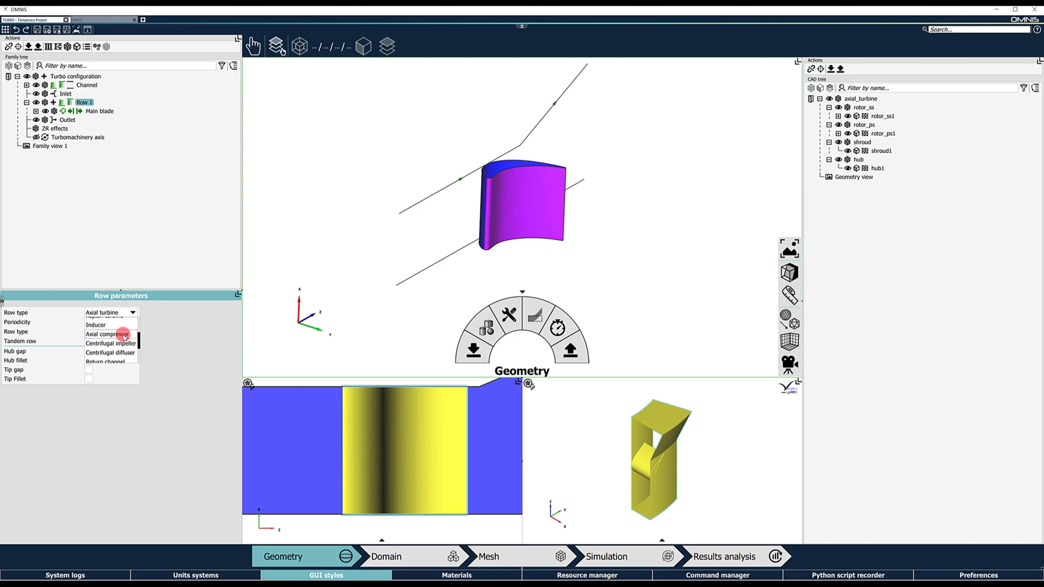
left_click(179, 339)
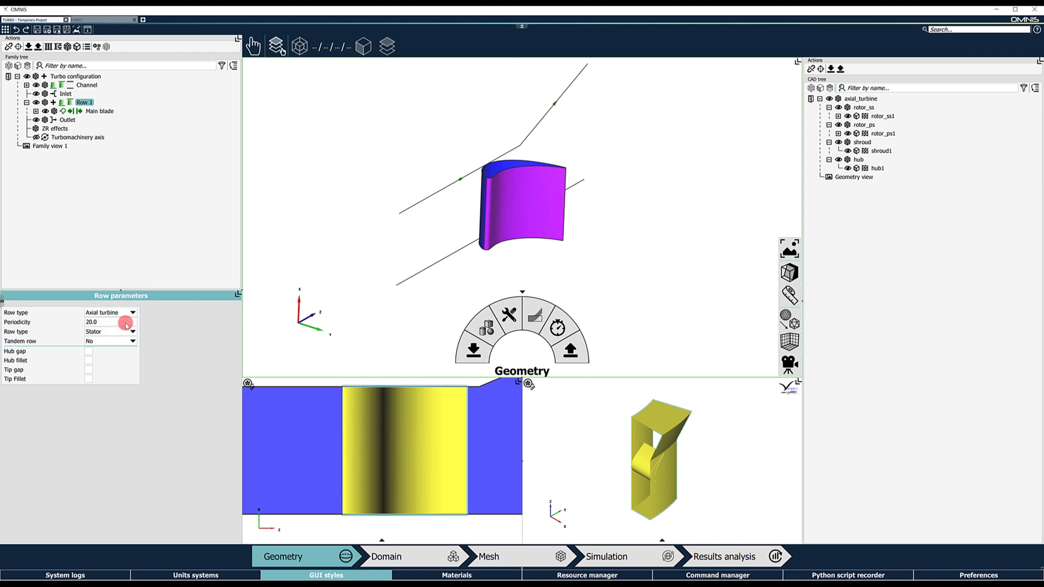
left_click(133, 332)
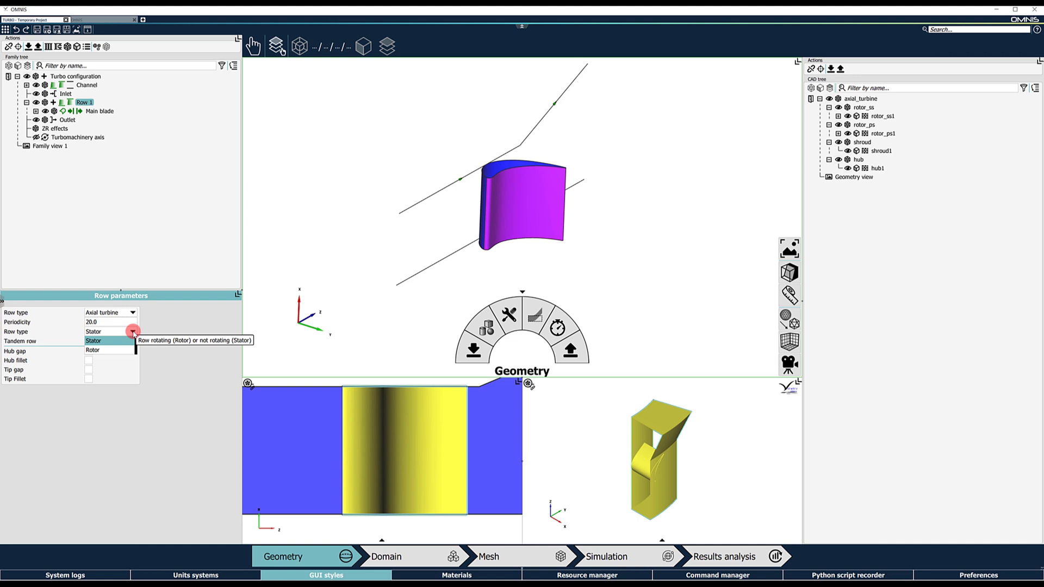
left_click(133, 331)
left_click(132, 341)
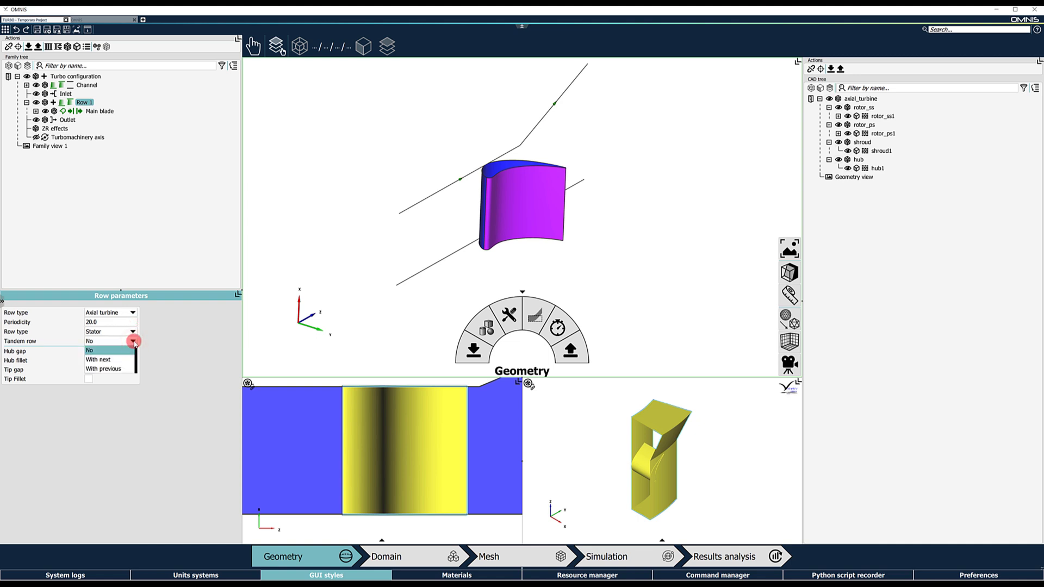
left_click(134, 342)
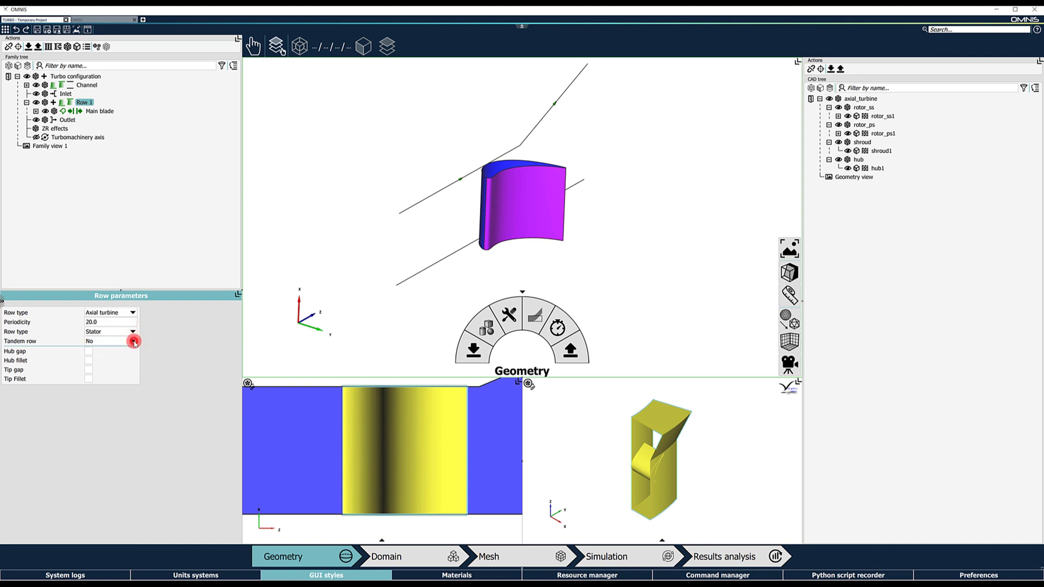
Configure Row 1 as a Rotor with a tip gap and a periodicity of 41
left_click(89, 370)
left_click(104, 322)
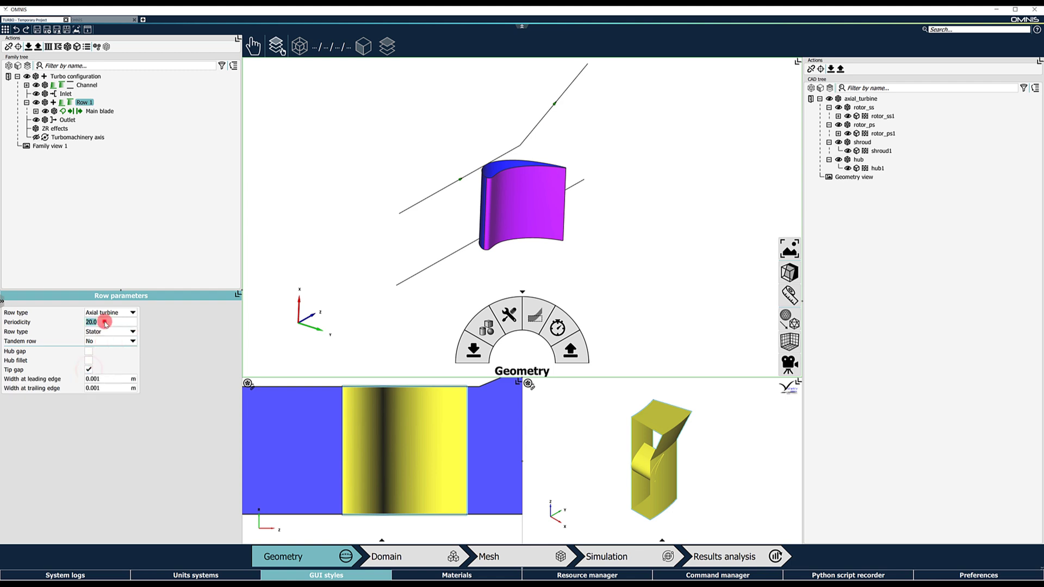
type("41")
key("Return")
left_click(108, 331)
left_click(101, 350)
Set Row 1's tip gap width to 0.0004 m at both the leading and trailing edges
left_click(110, 378)
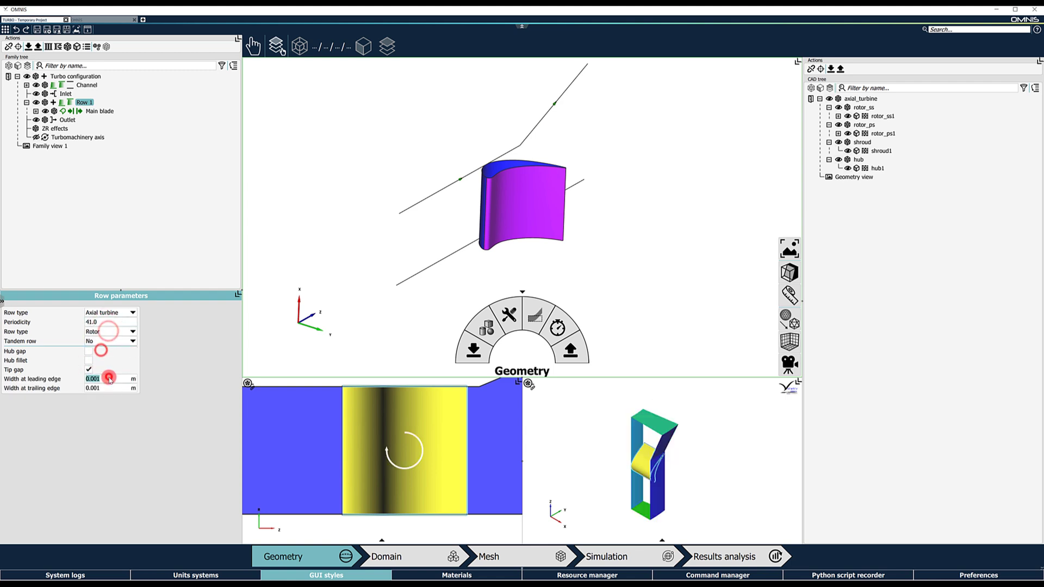
type("0.0004")
left_click(101, 387)
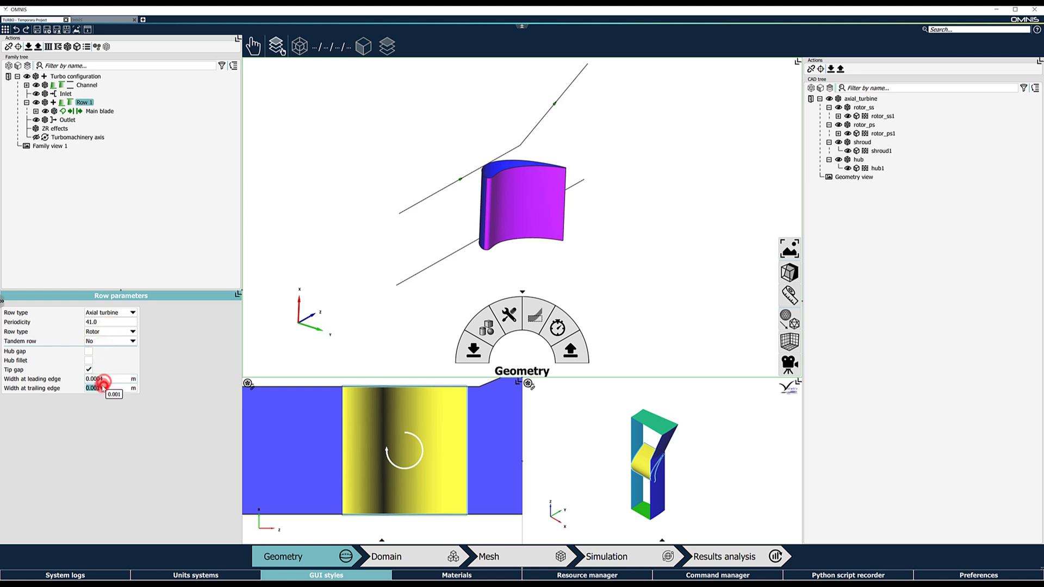
type("0.0004")
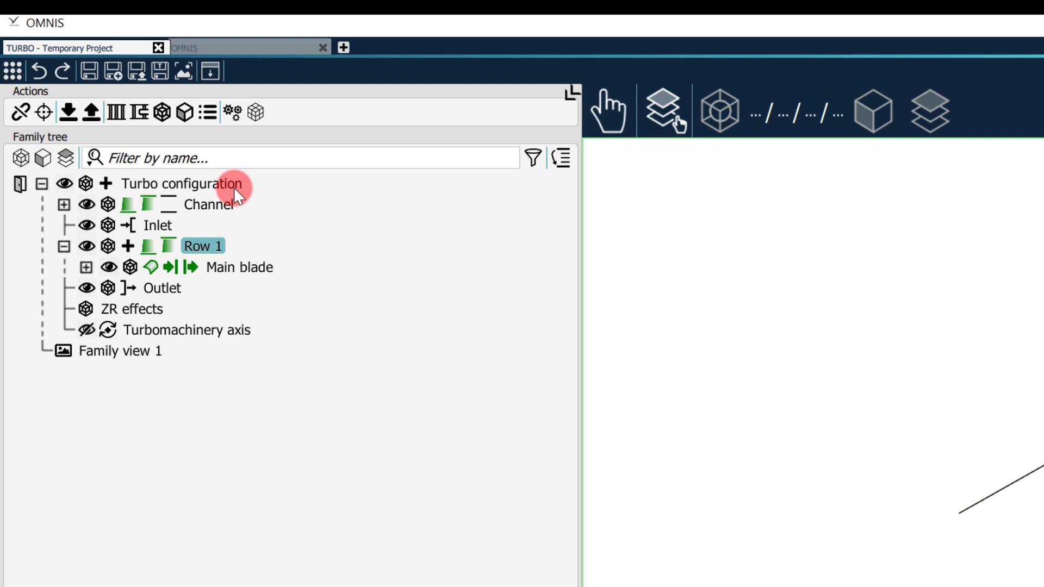
Create the mesh generation setup for the turbo configuration and switch to the Mesh stage
left_click(233, 186)
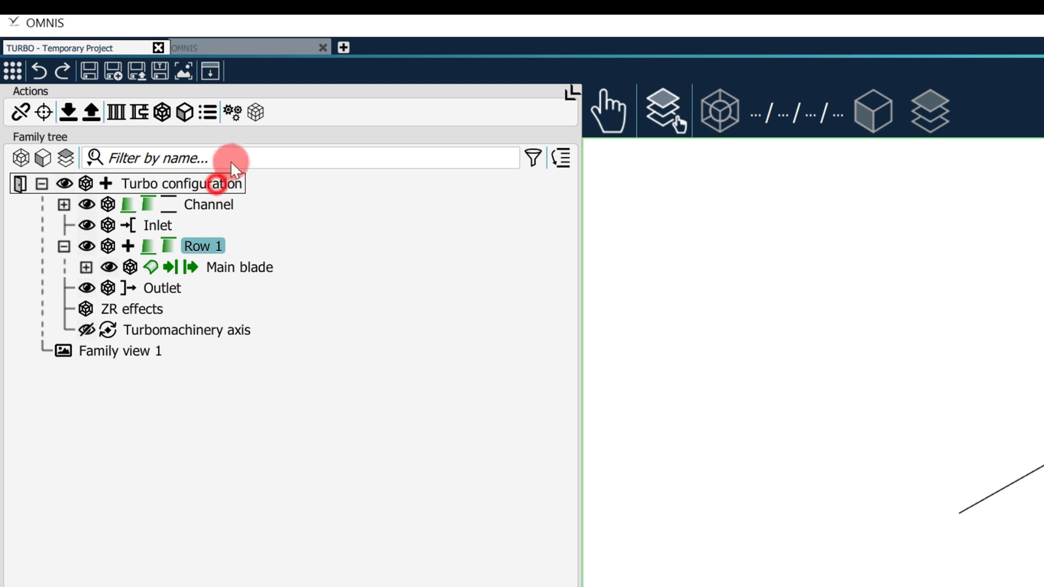
left_click(257, 115)
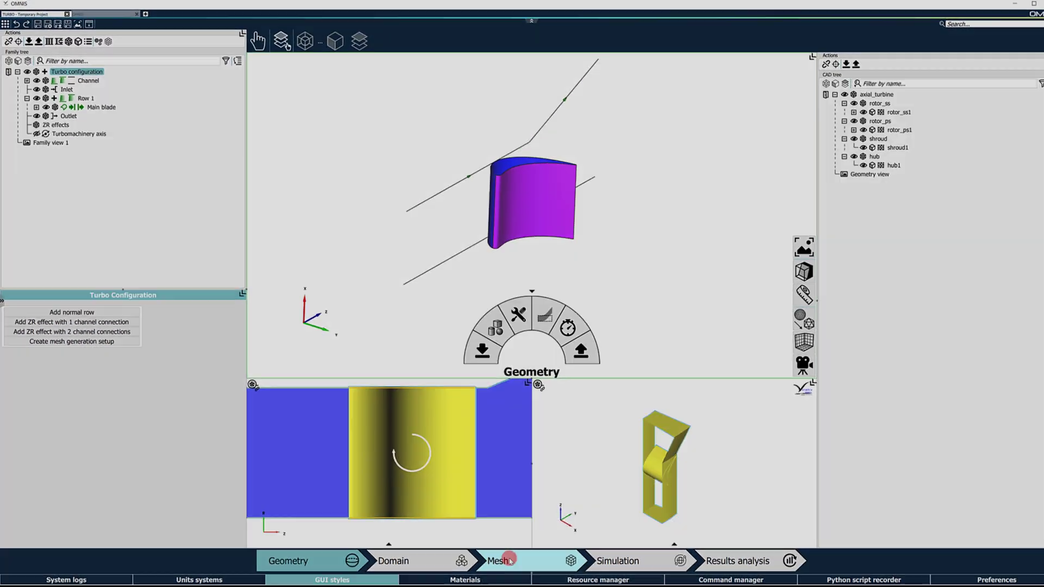
left_click(503, 550)
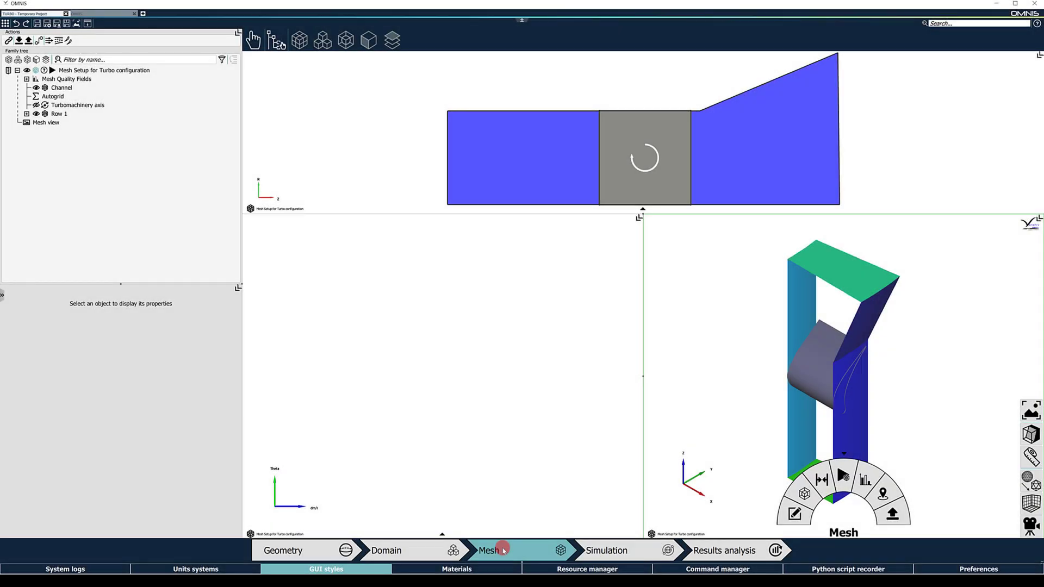